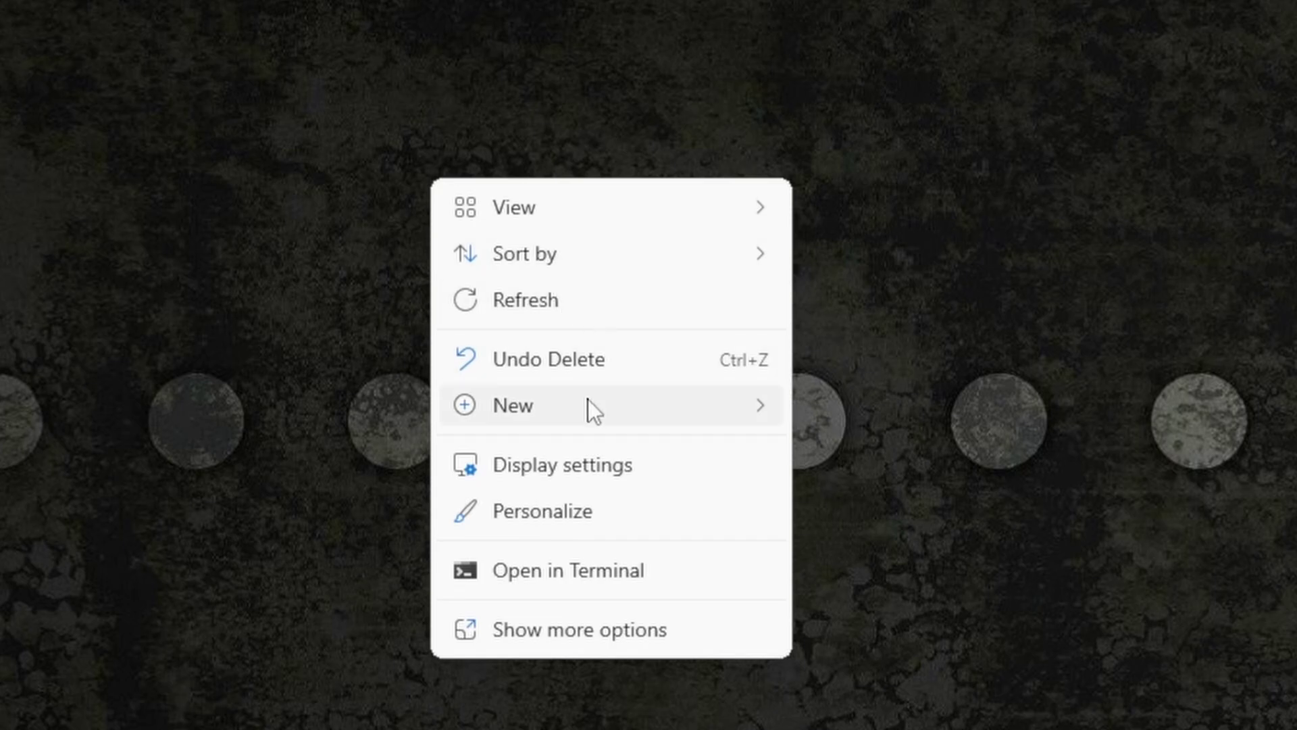
Create a desktop folder named 'Flfofffty' and open it in File Explorer
{"action": "mouse_move", "coordinate": [587, 405]}
{"action": "left_click", "coordinate": [896, 410]}
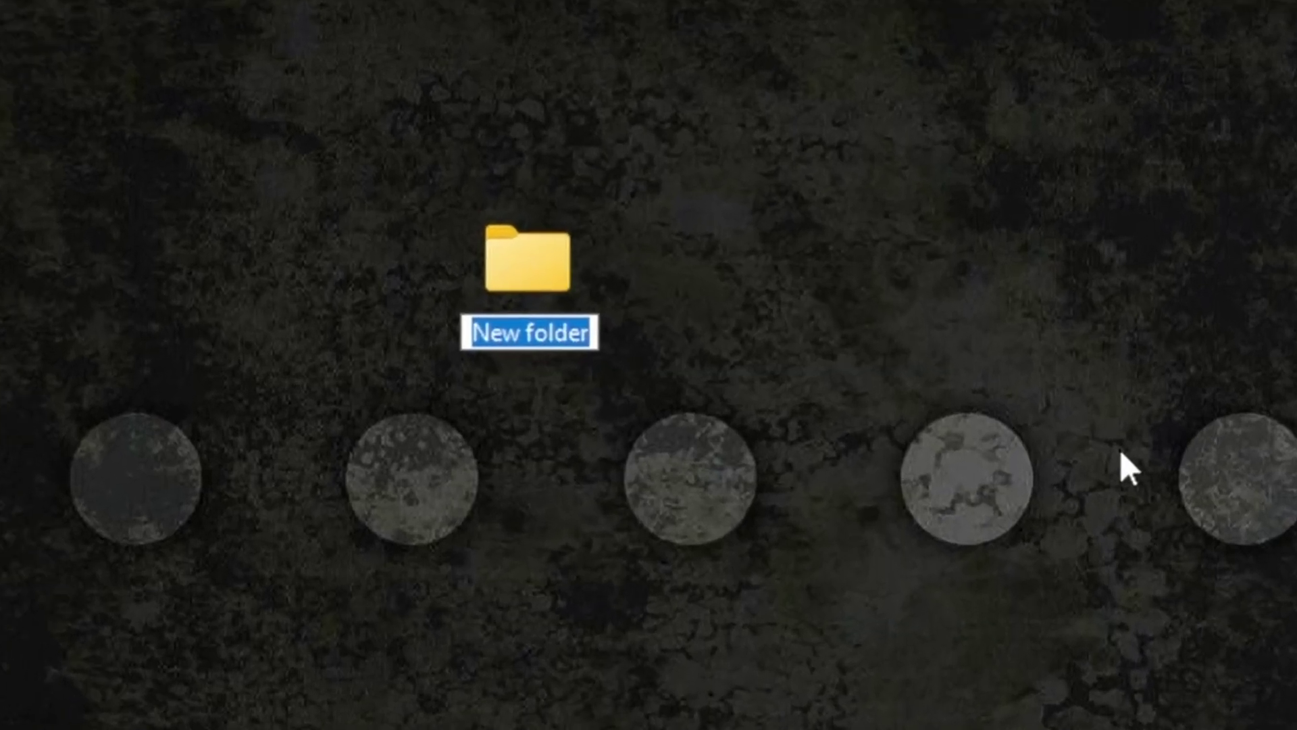
{"action": "type", "text": "F"}
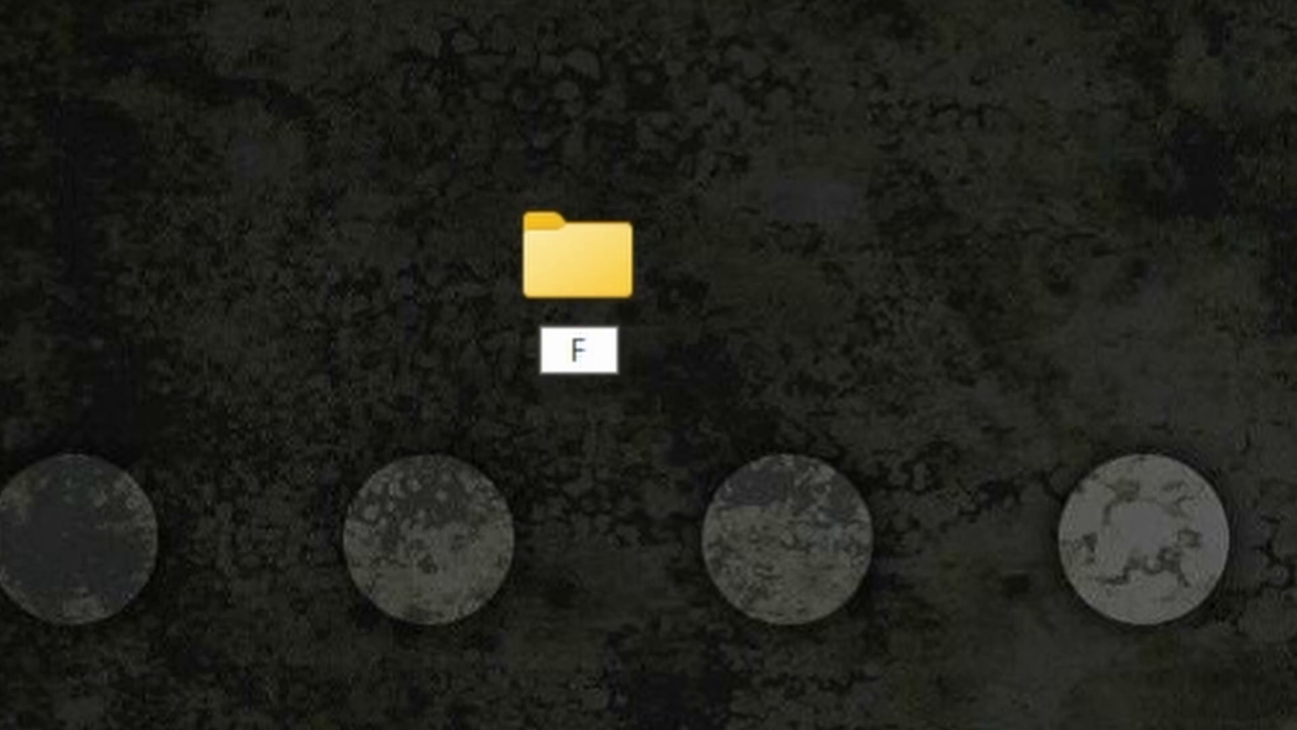
{"action": "type", "text": "lfof"}
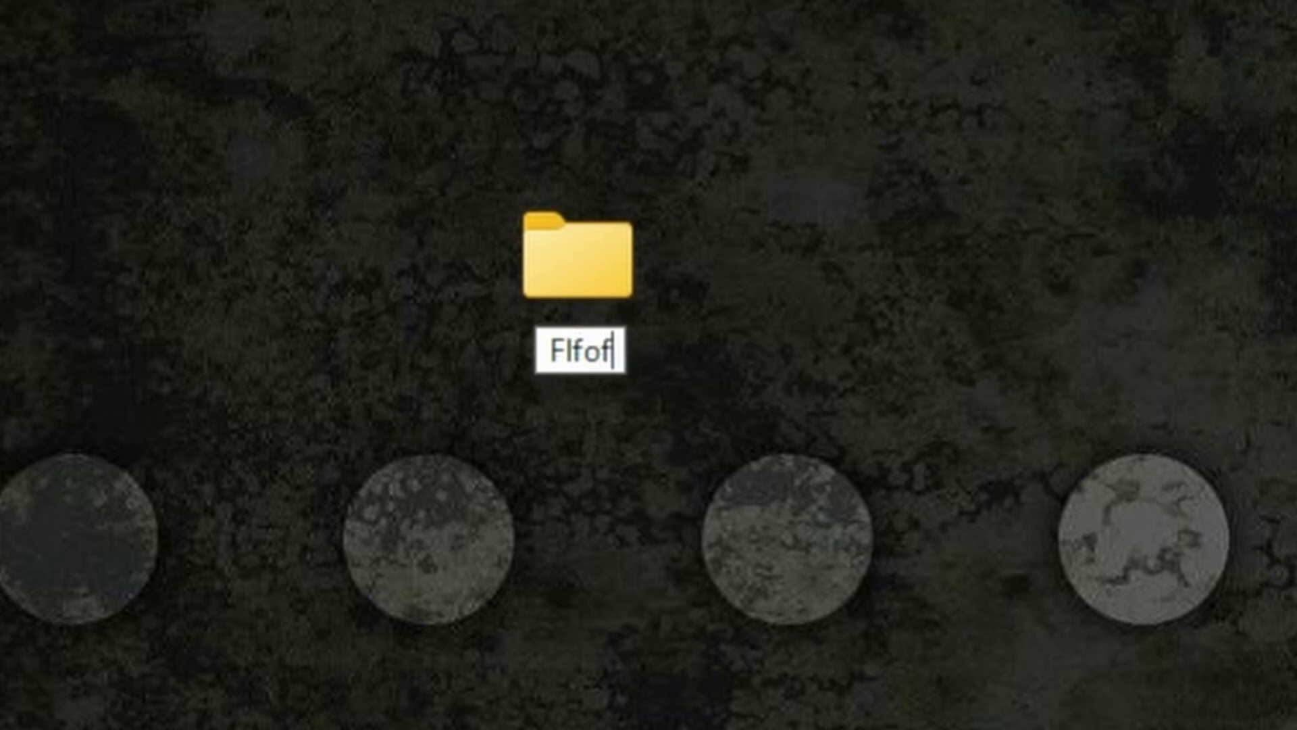
{"action": "type", "text": "ffty"}
{"action": "key", "text": "Return"}
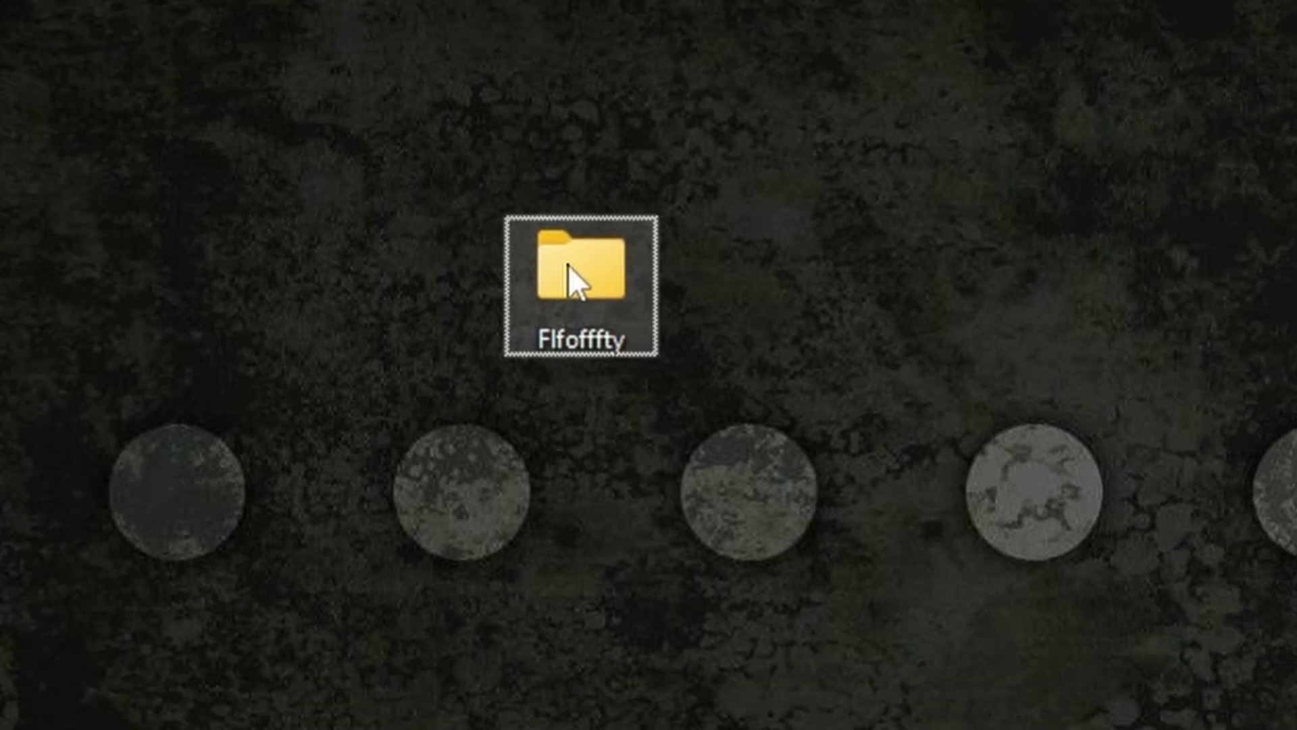
{"action": "double_click", "coordinate": [569, 267]}
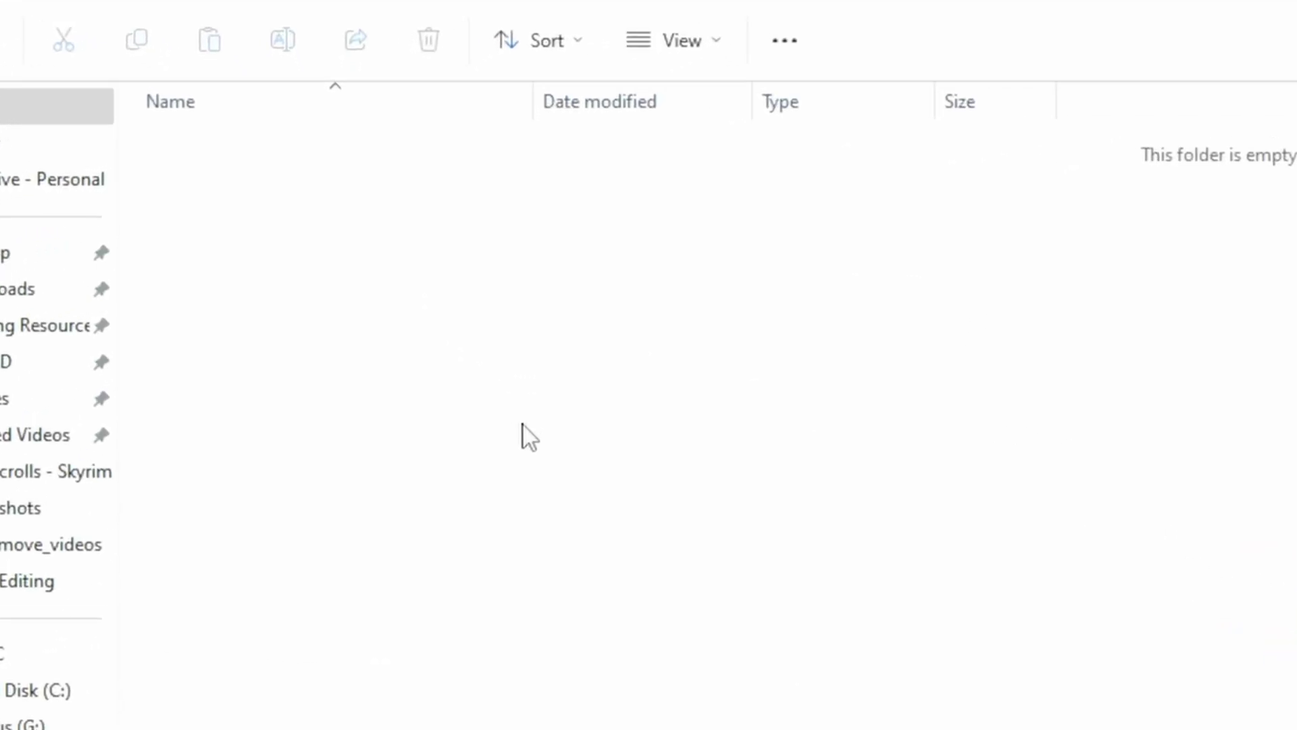
Add two empty subfolders named 'Main' and 'Video' to the project folder
{"action": "right_click", "coordinate": [429, 302]}
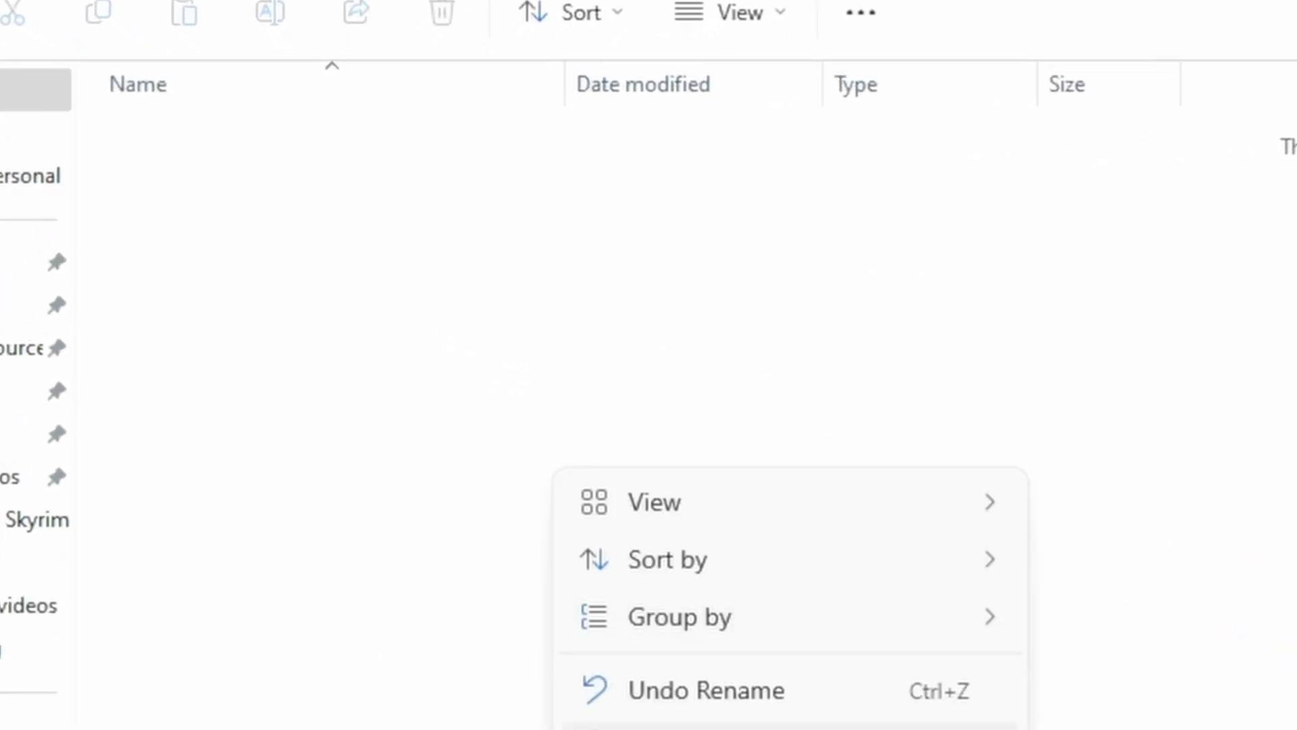
{"action": "key", "text": "ctrl+shift+n"}
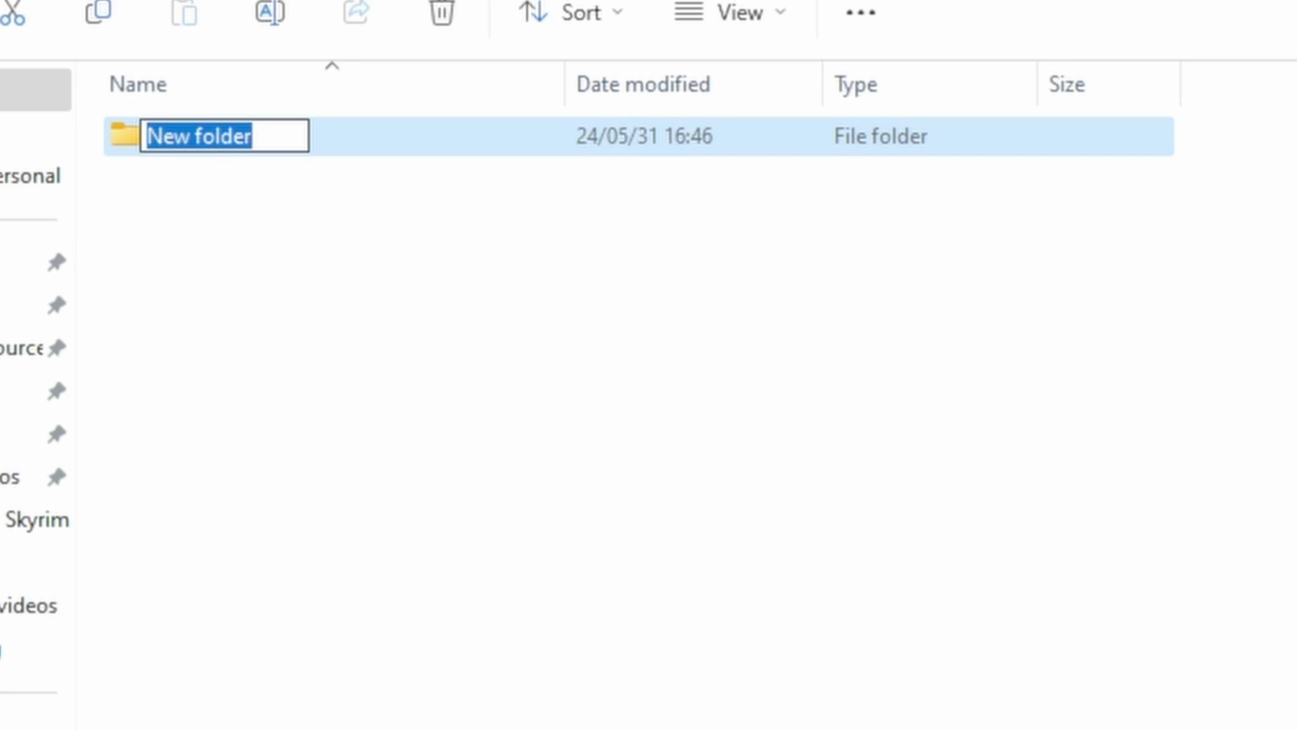
{"action": "type", "text": "Main"}
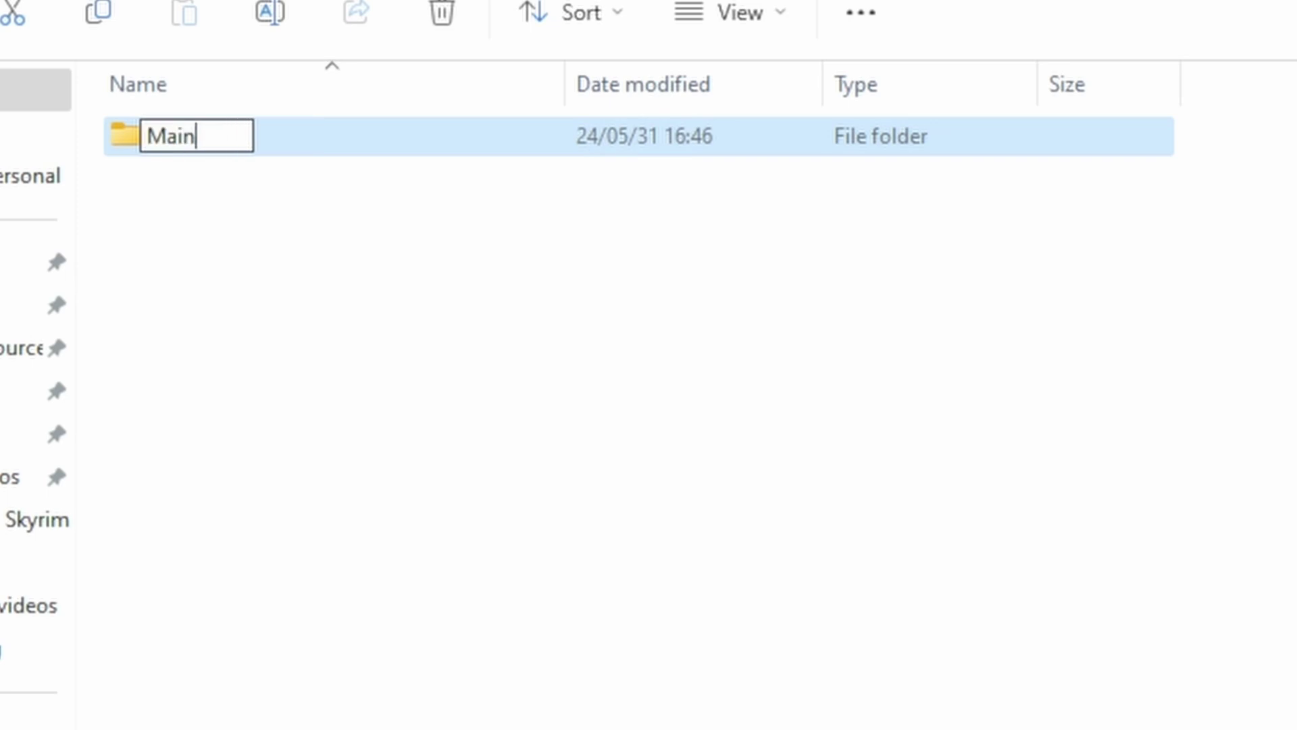
{"action": "key", "text": "Return"}
{"action": "left_click", "coordinate": [1123, 654]}
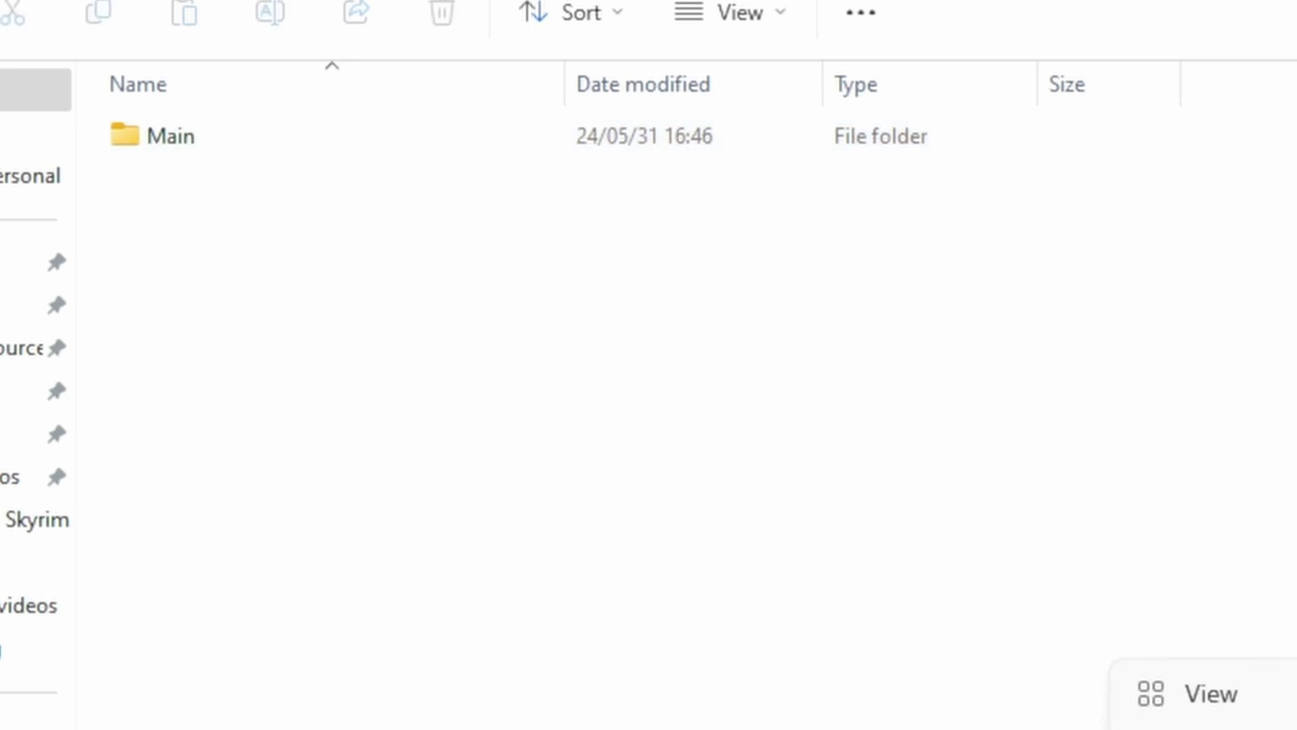
{"action": "key", "text": "ctrl+shift+n"}
{"action": "type", "text": "V"}
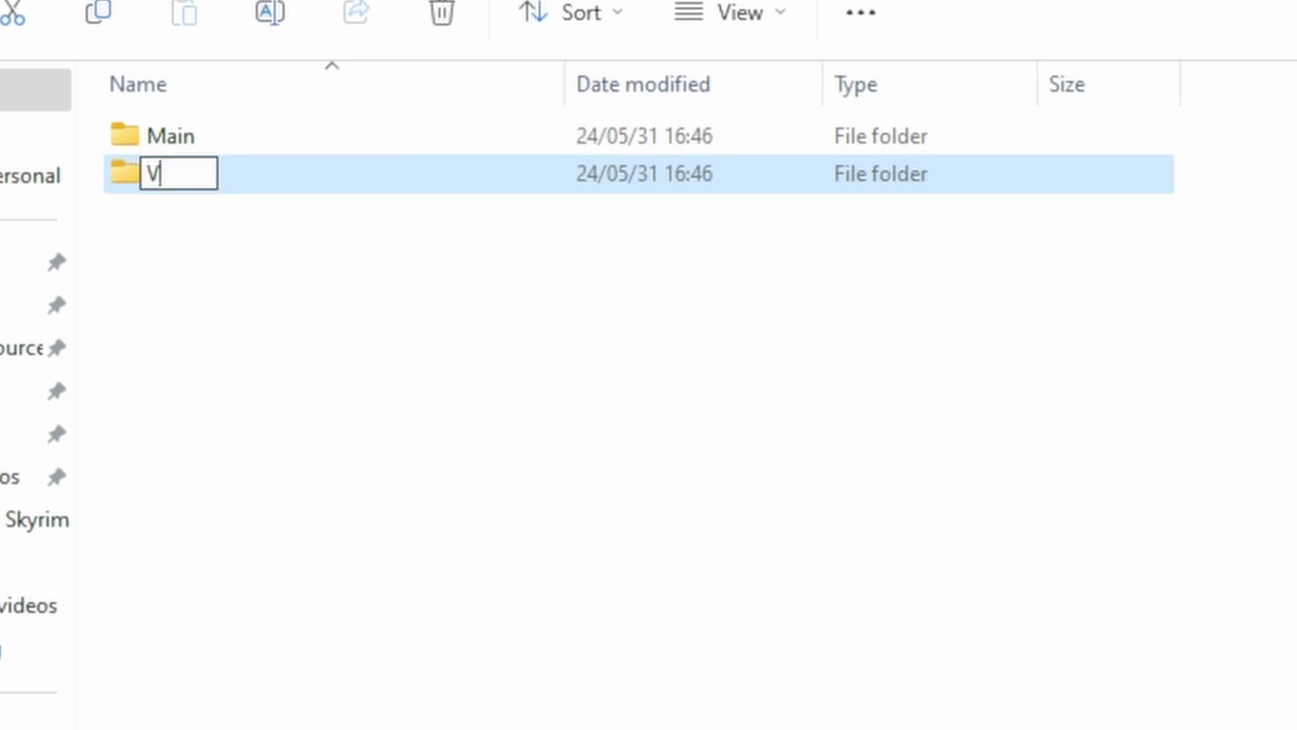
{"action": "type", "text": "ideo"}
{"action": "key", "text": "Return"}
{"action": "left_click", "coordinate": [993, 671]}
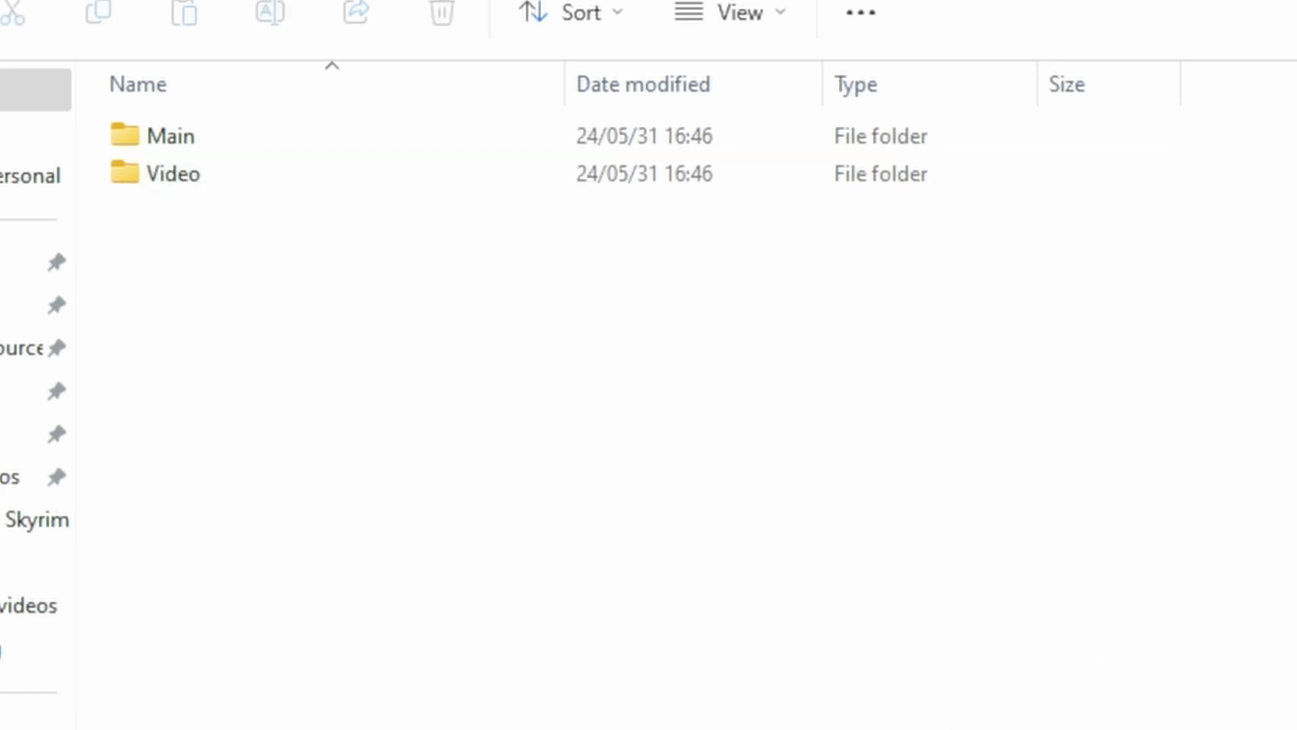
Add the remaining 'Audio' and 'Premier Pro' subfolders
{"action": "key", "text": "ctrl+shift+n"}
{"action": "type", "text": "Audio"}
{"action": "left_click", "coordinate": [470, 517]}
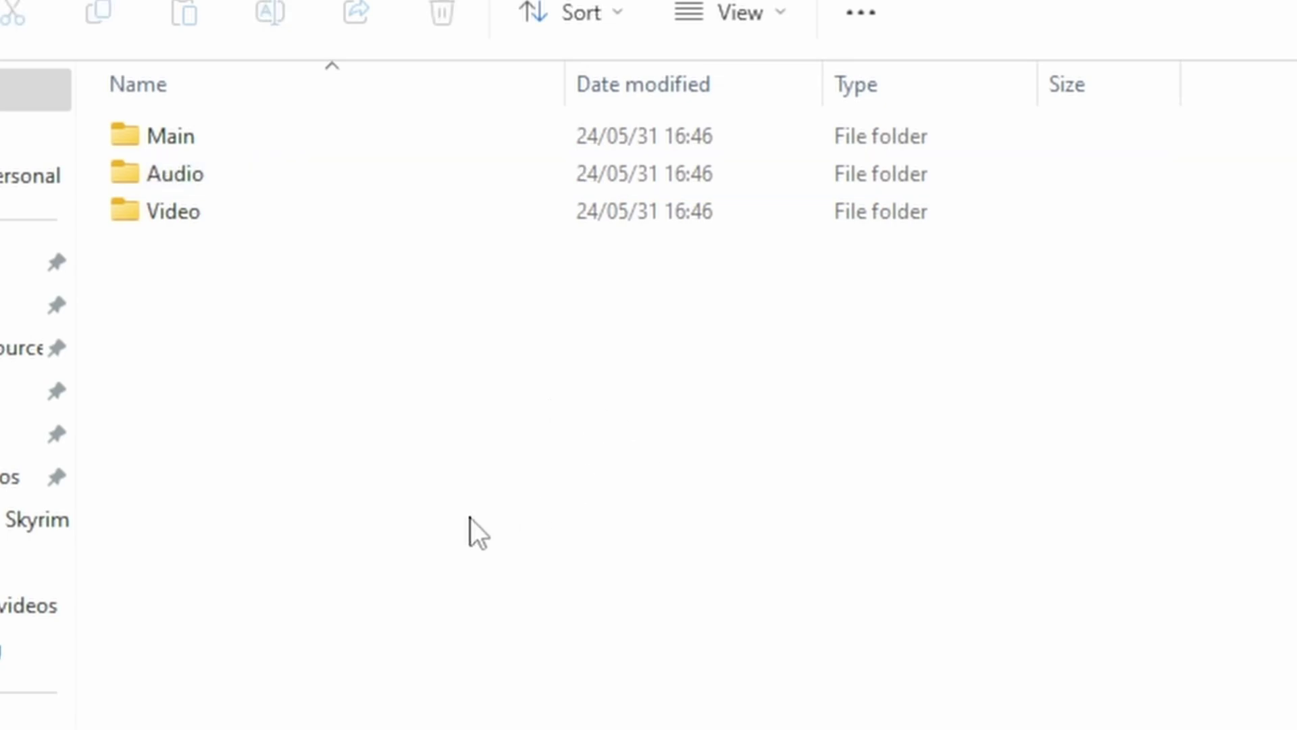
{"action": "left_click_drag", "start_coordinate": [248, 382], "coordinate": [404, 123]}
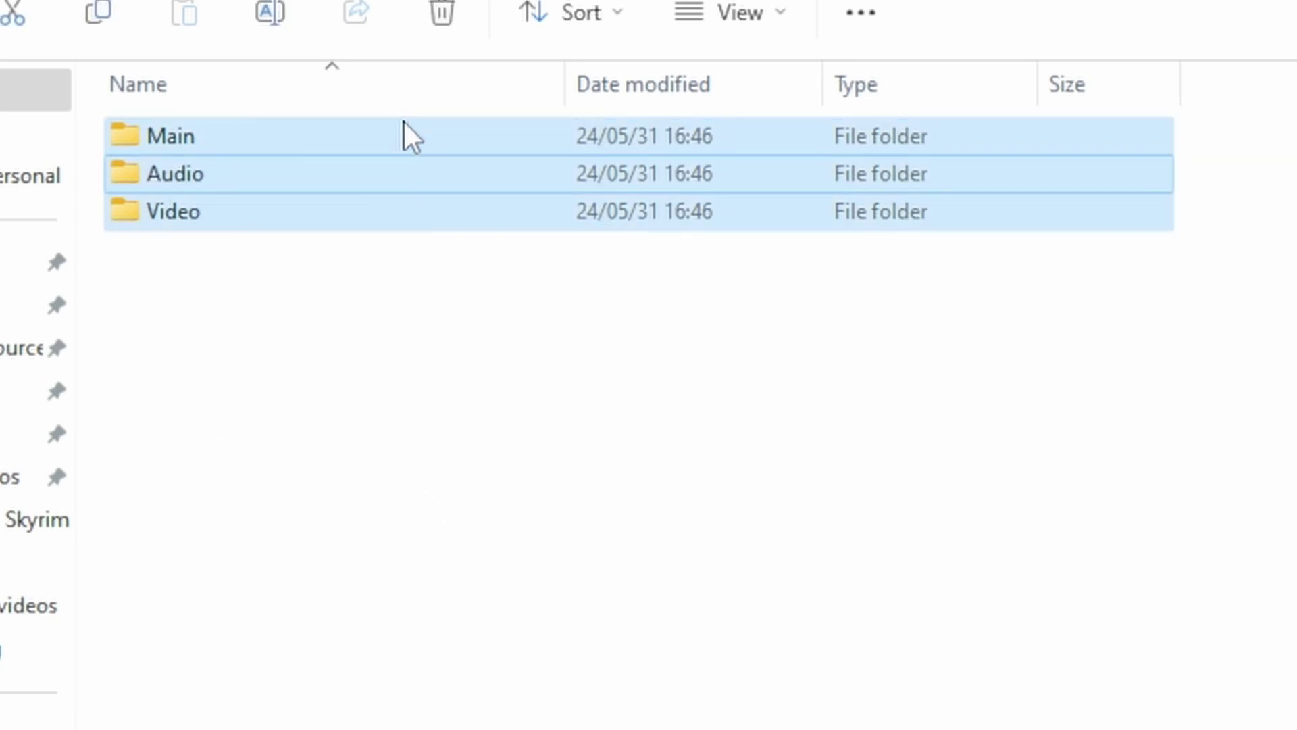
{"action": "left_click", "coordinate": [484, 509]}
{"action": "right_click", "coordinate": [342, 438]}
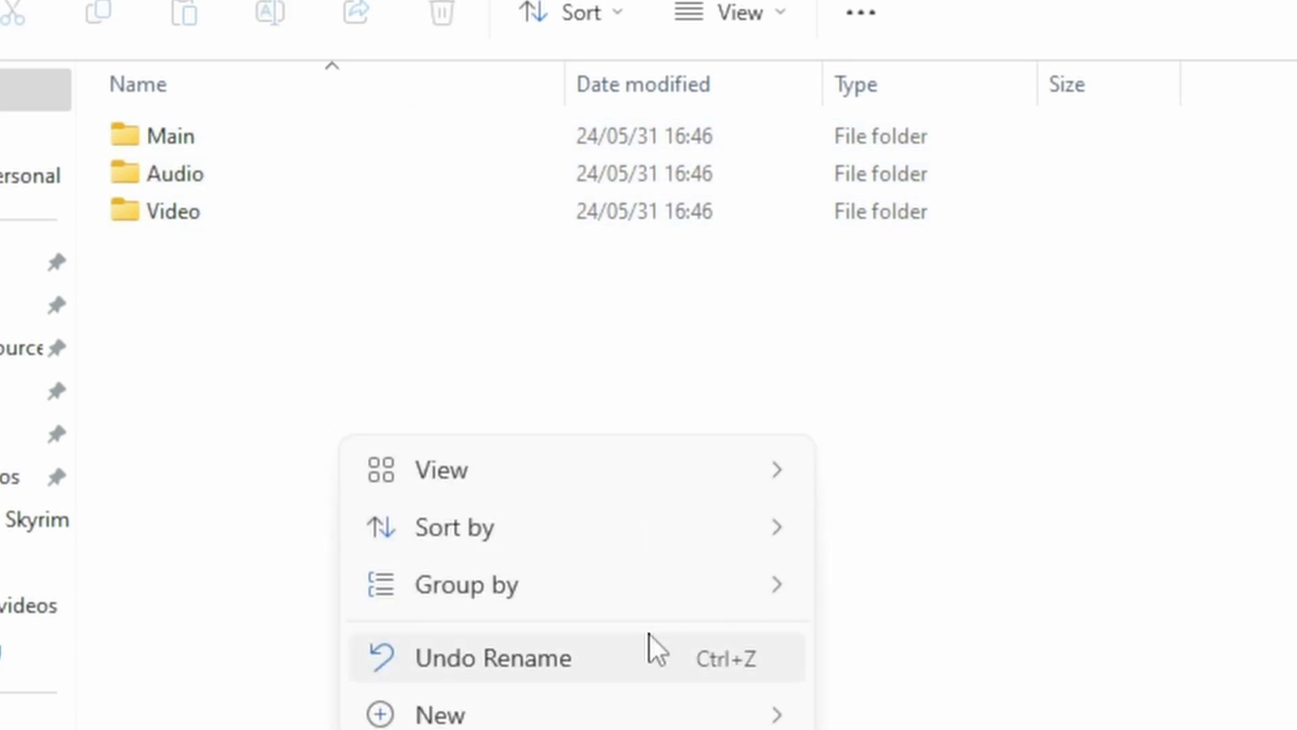
{"action": "mouse_move", "coordinate": [712, 718]}
{"action": "left_click", "coordinate": [912, 718]}
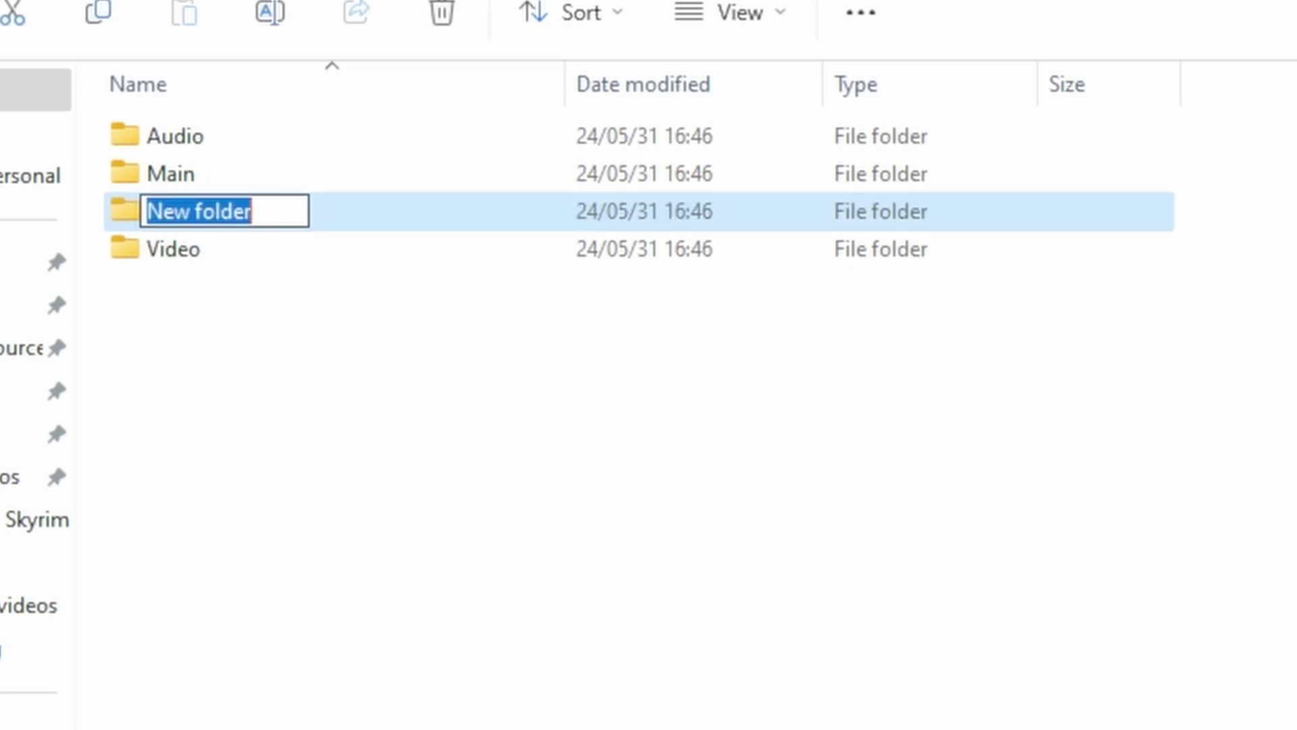
{"action": "type", "text": "Pre"}
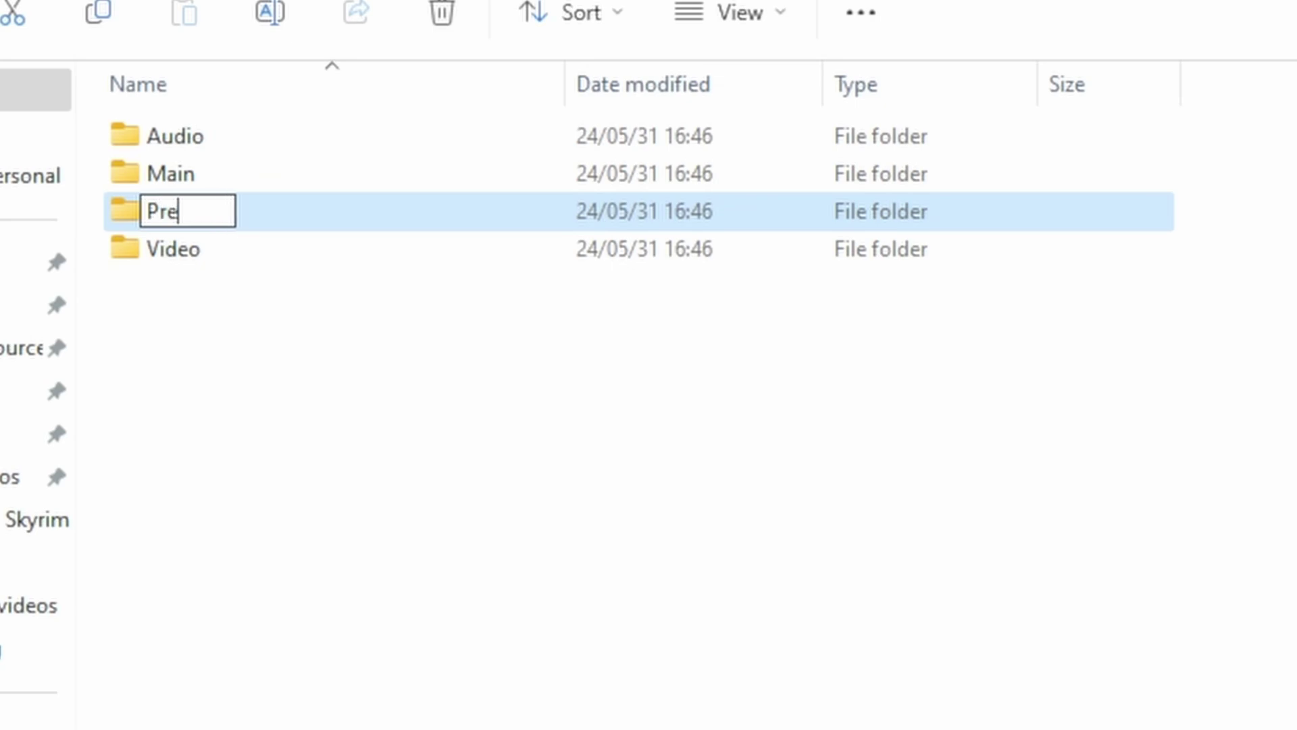
{"action": "type", "text": "mier Pro"}
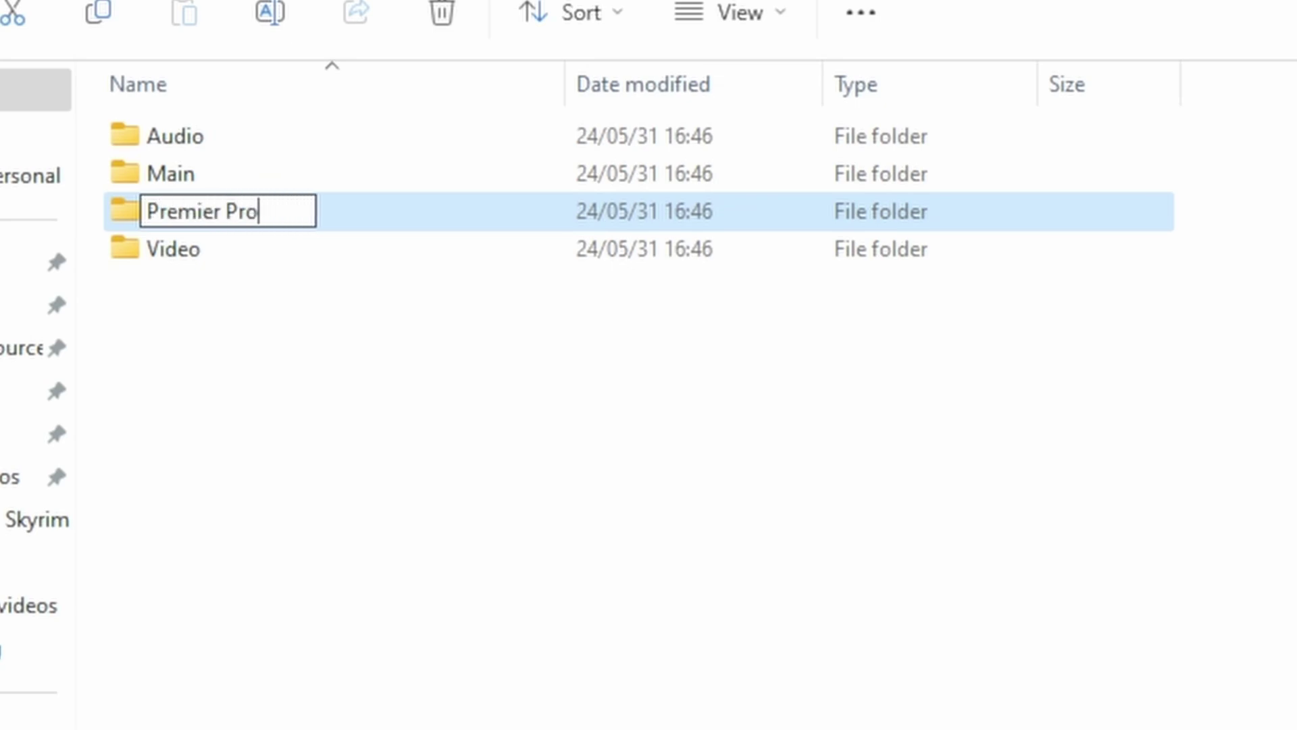
{"action": "key", "text": "Return"}
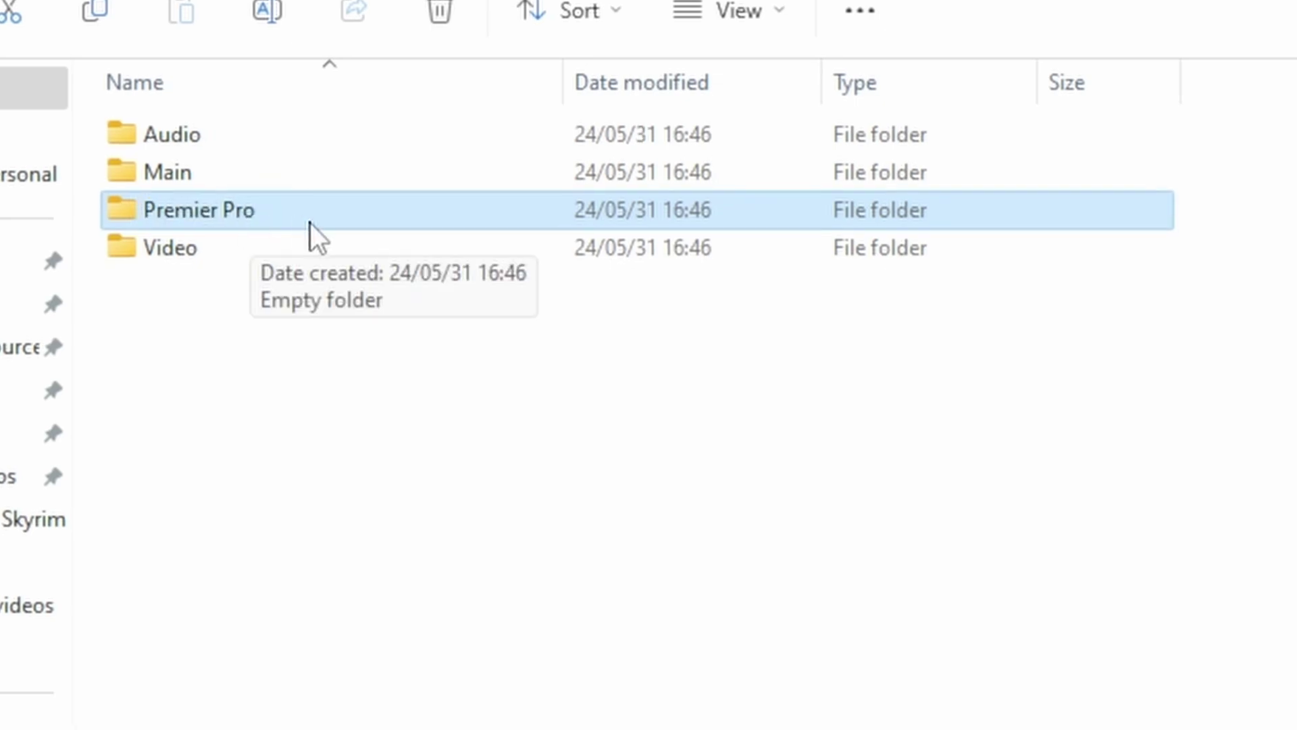
{"action": "double_click", "coordinate": [274, 218]}
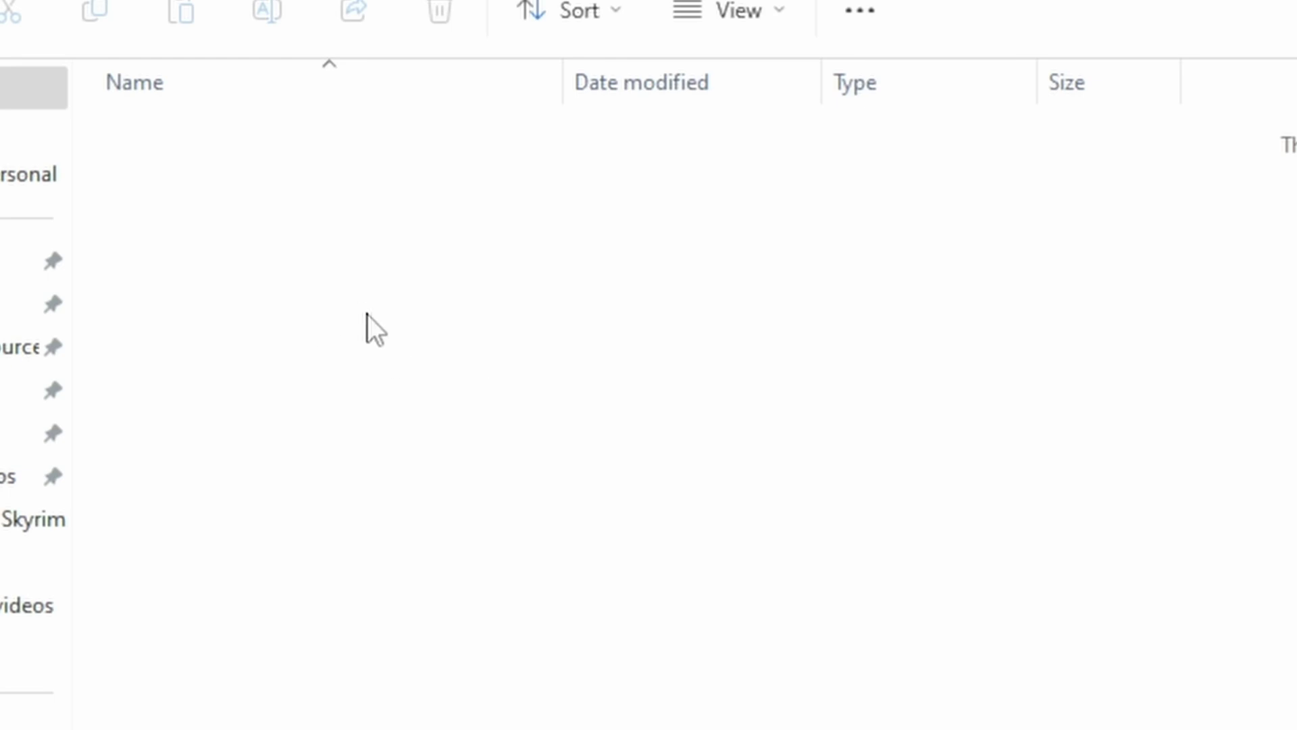
{"action": "left_click_drag", "start_coordinate": [882, 620], "coordinate": [779, 471]}
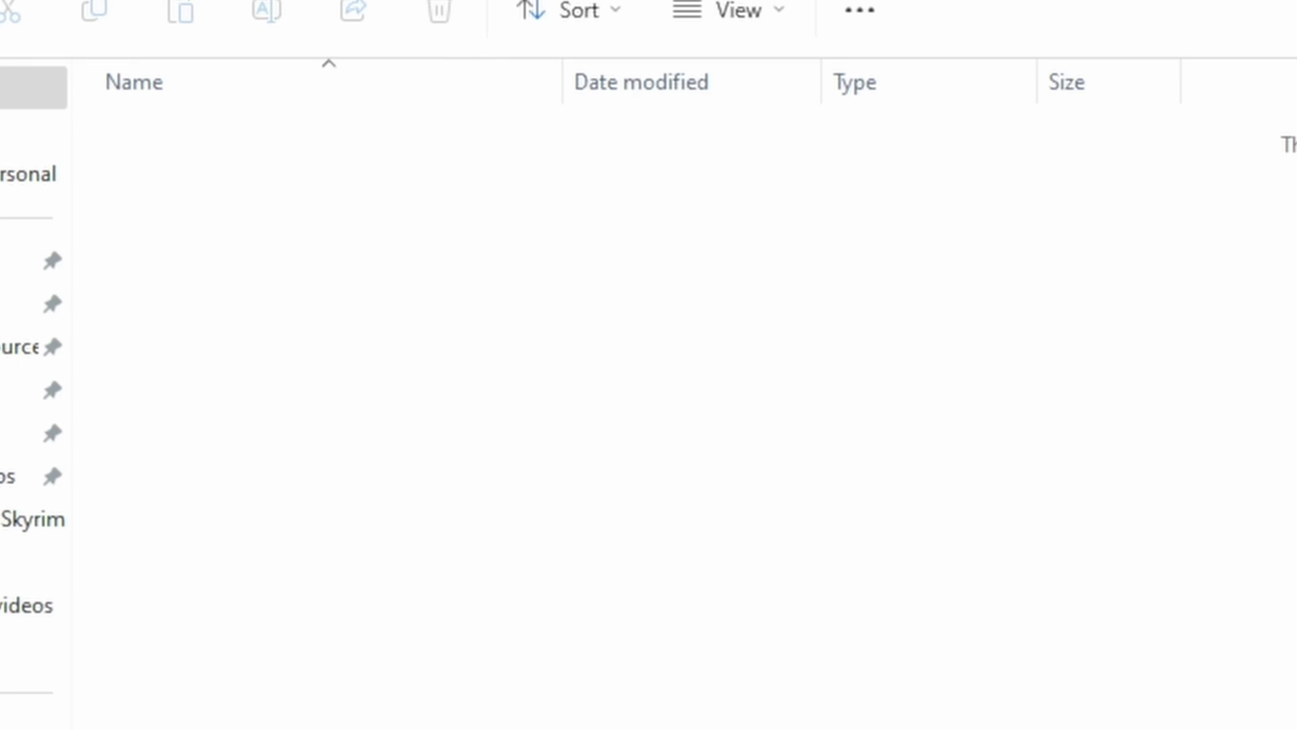
{"action": "key", "text": "alt+Left"}
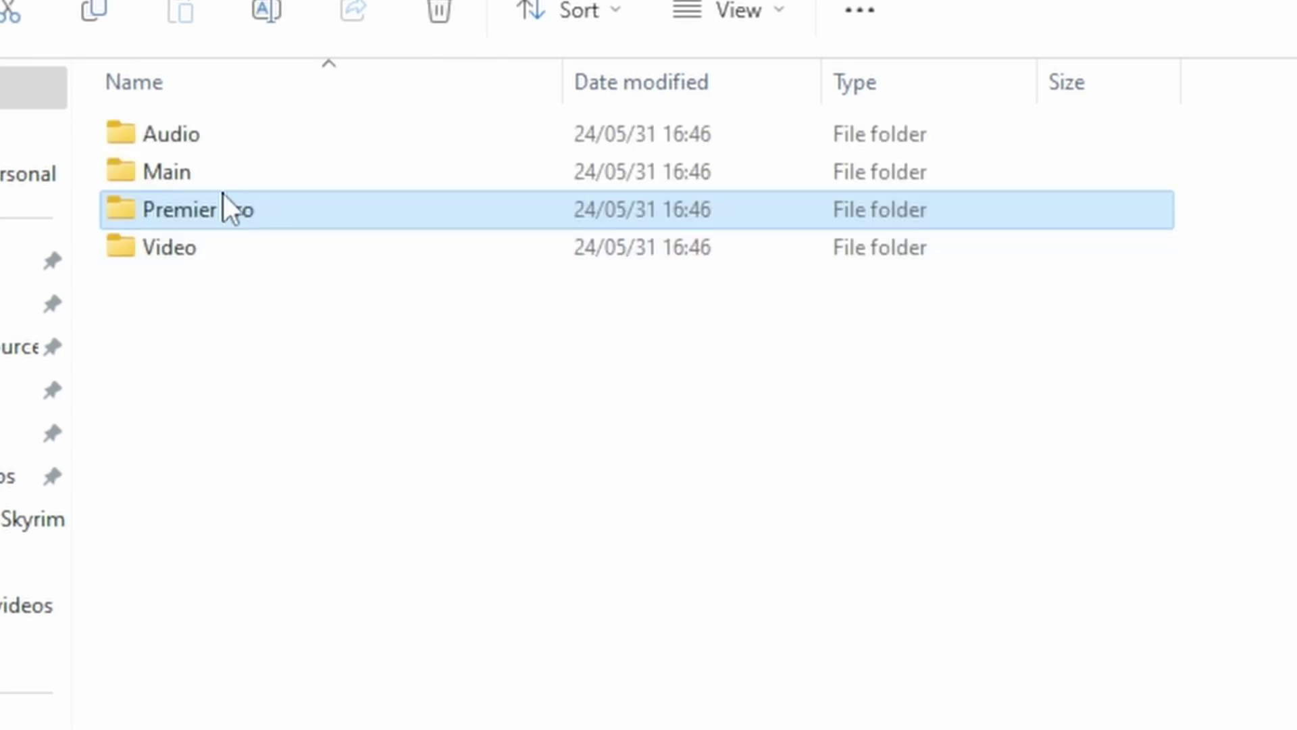
{"action": "double_click", "coordinate": [227, 254]}
{"action": "left_click_drag", "start_coordinate": [235, 228], "coordinate": [1018, 726]}
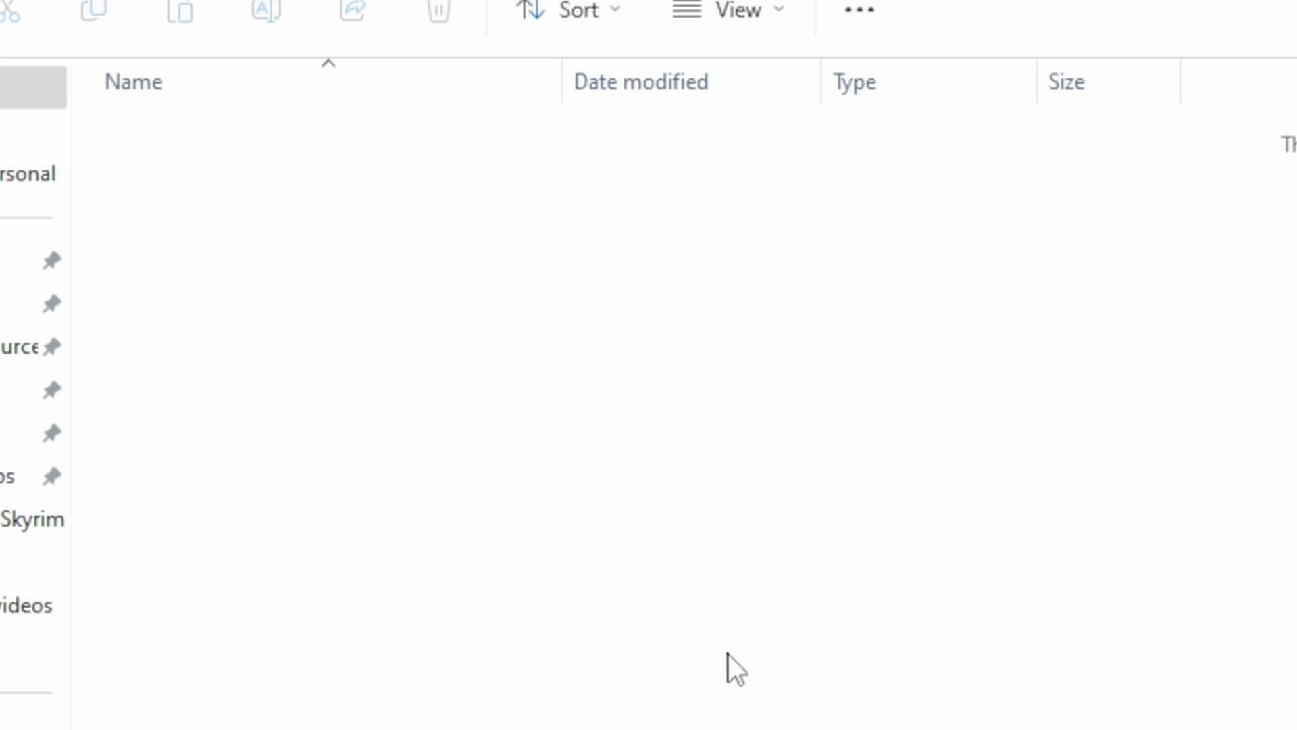
{"action": "key", "text": "alt+Left"}
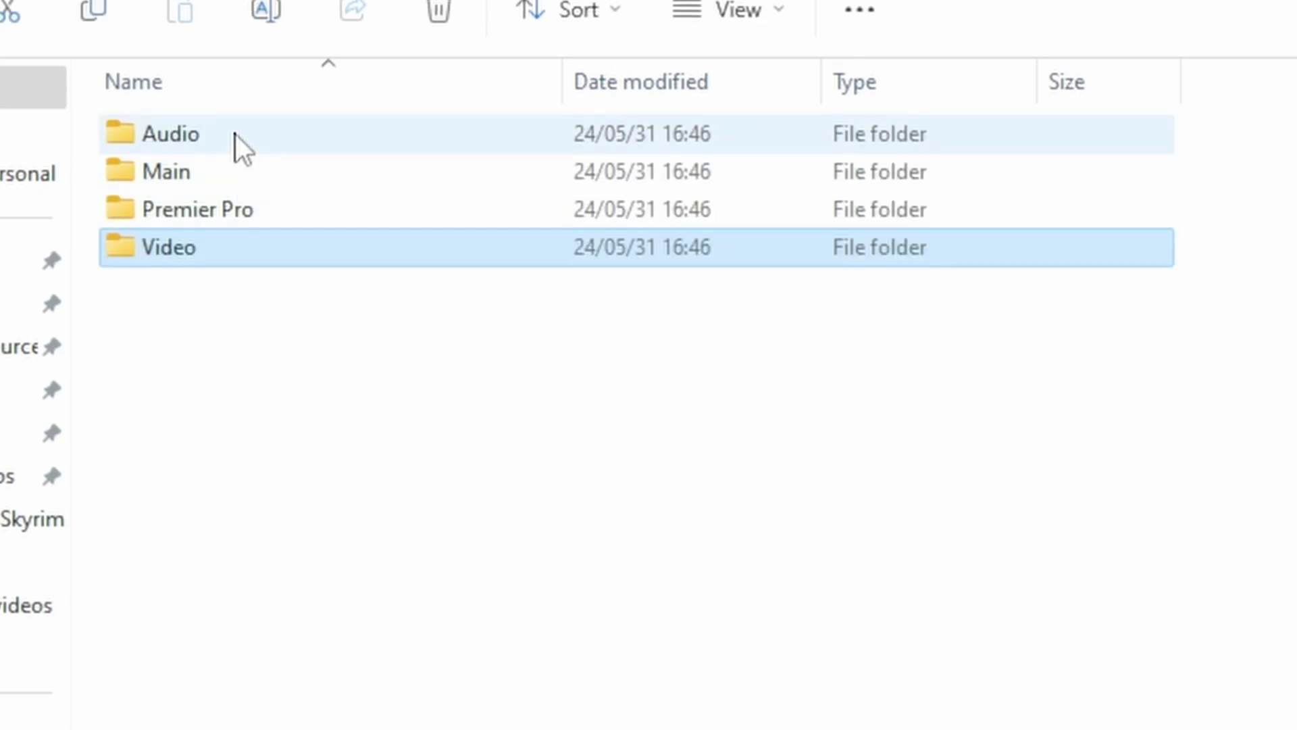
{"action": "double_click", "coordinate": [212, 141]}
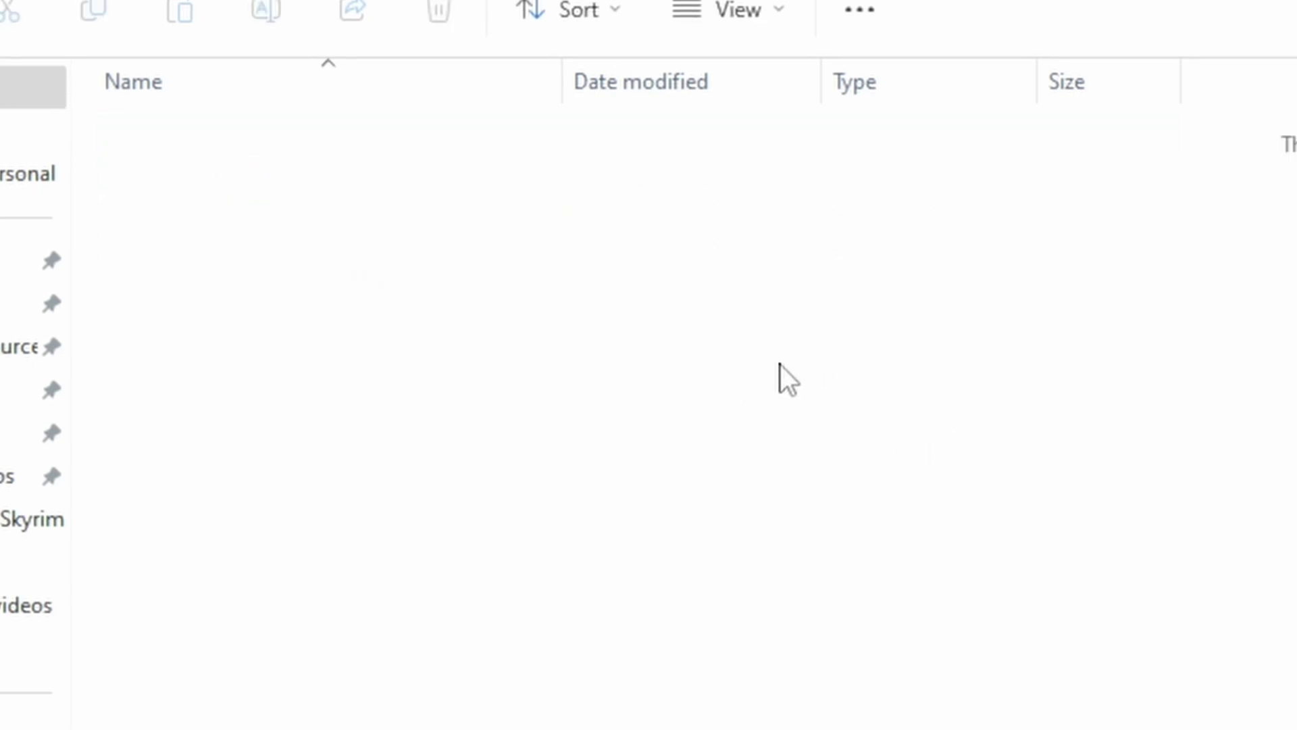
{"action": "key", "text": "alt+Left"}
{"action": "left_click", "coordinate": [485, 419]}
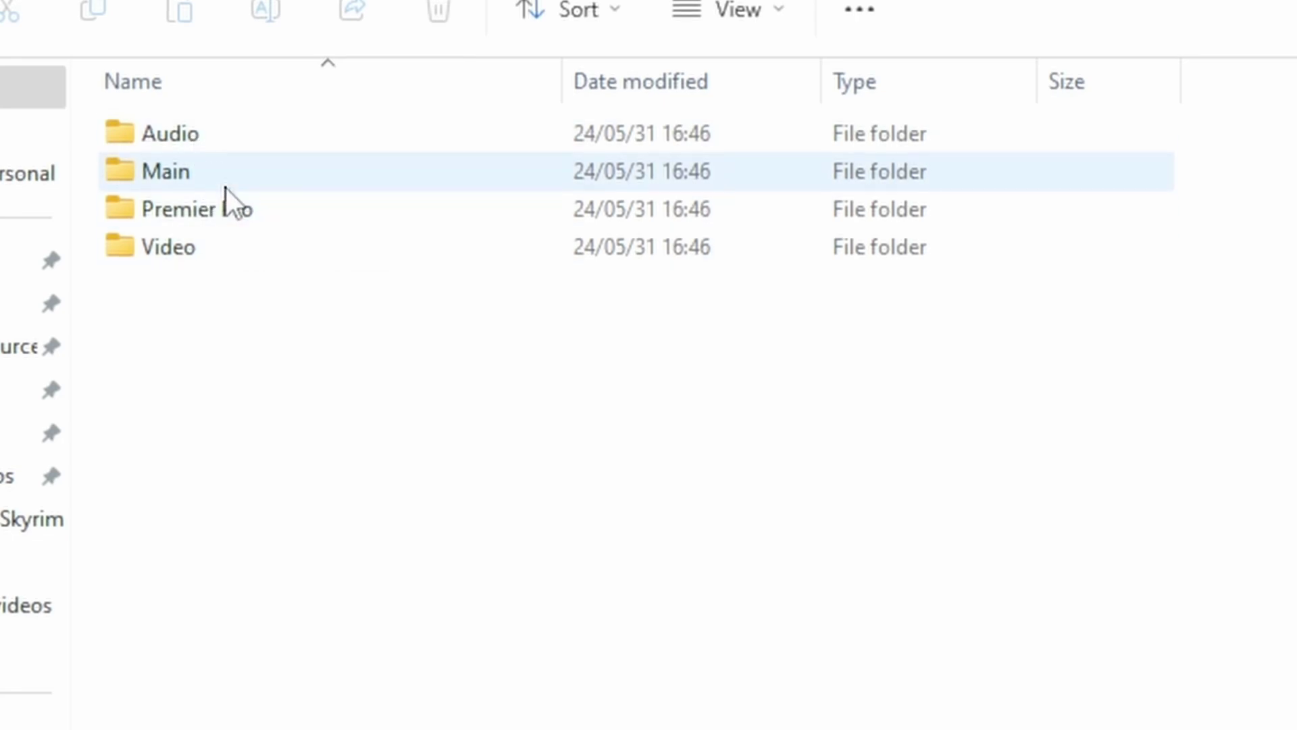
{"action": "mouse_move", "coordinate": [254, 170]}
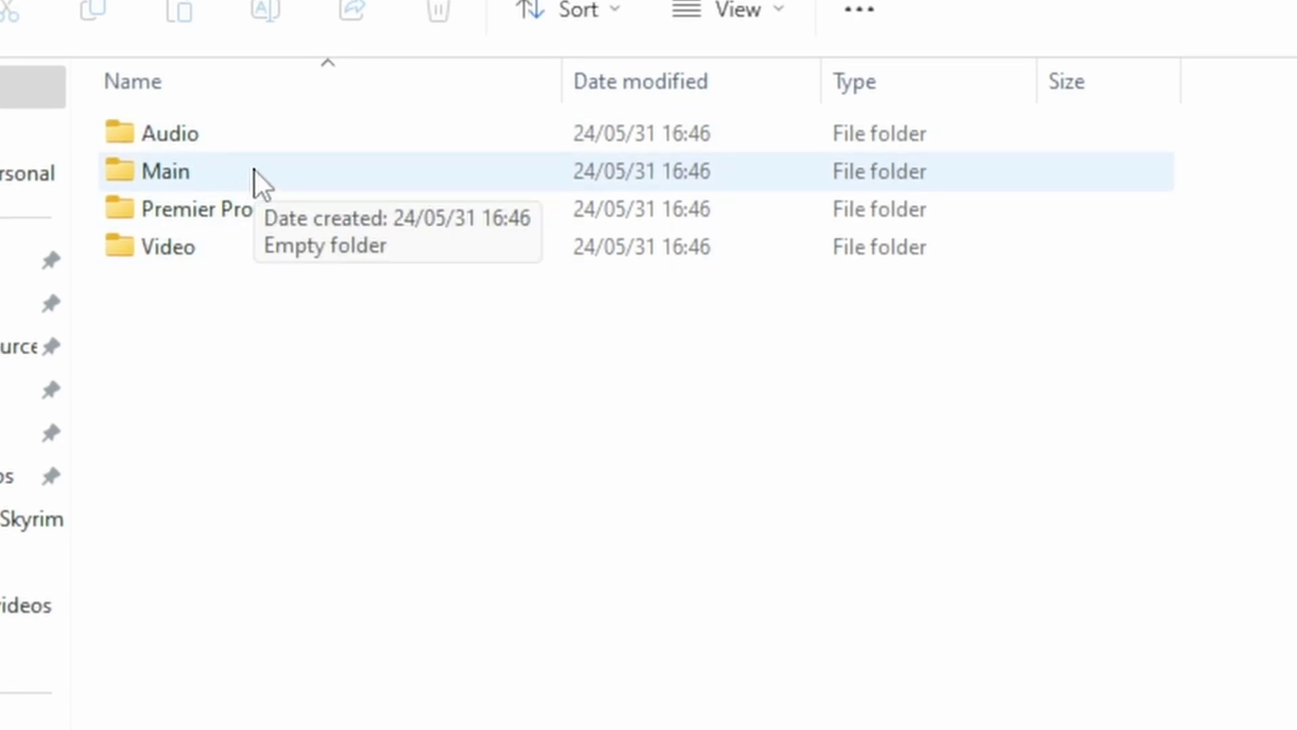
{"action": "left_click", "coordinate": [247, 171]}
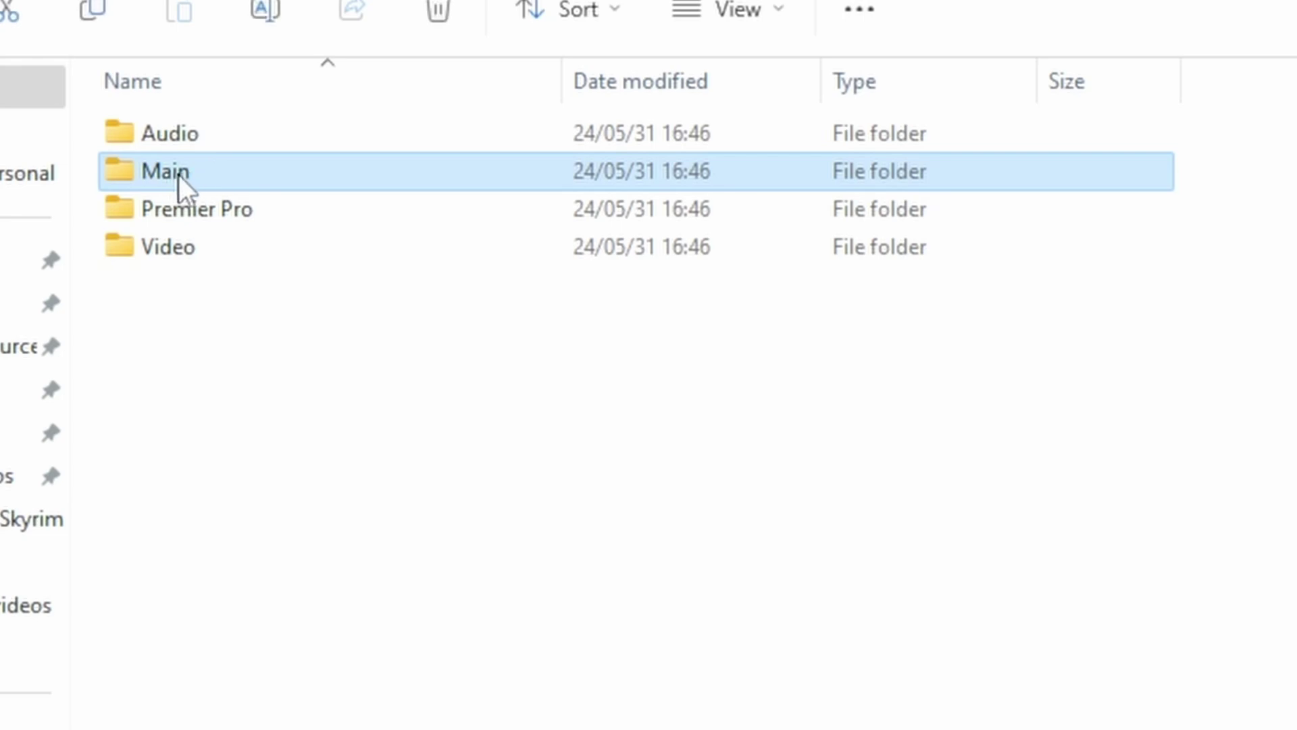
Rename Main to '1 Main' and Audio to '2 Audio'
{"action": "key", "text": "F2"}
{"action": "key", "text": "Home"}
{"action": "type", "text": "1"}
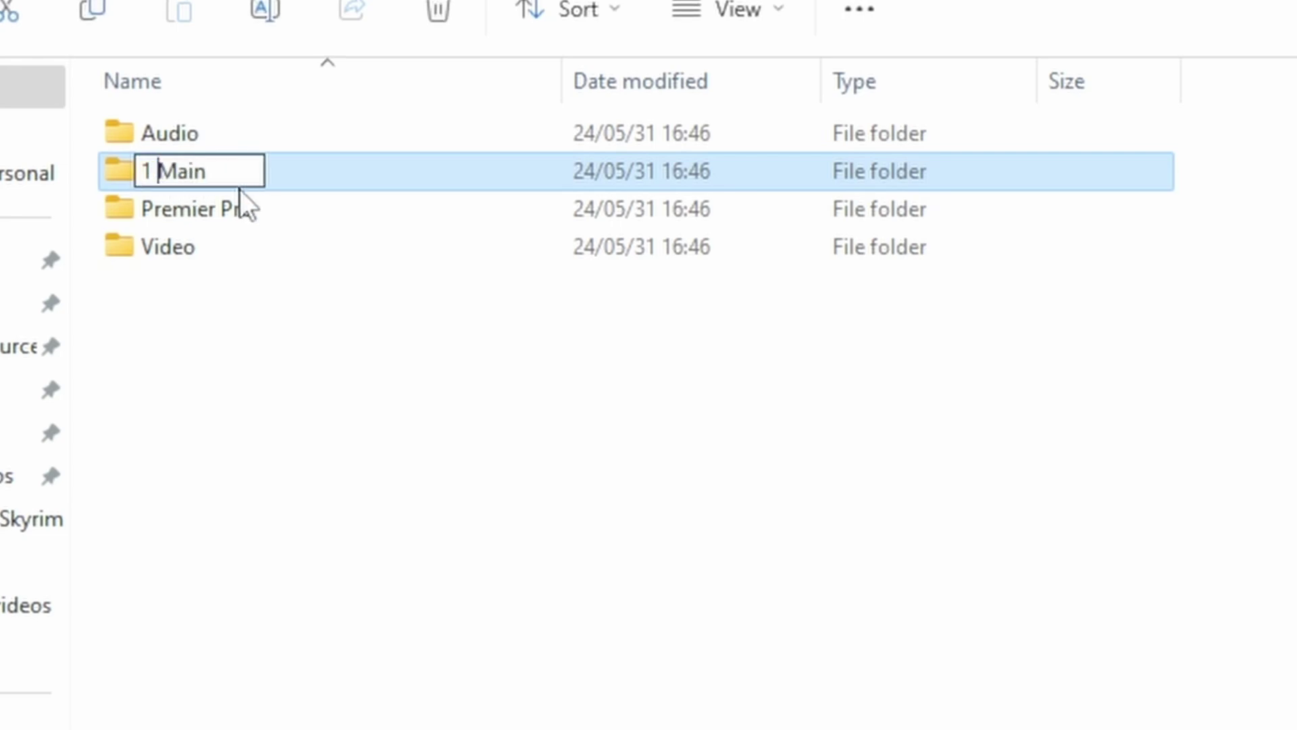
{"action": "key", "text": "Return"}
{"action": "left_click", "coordinate": [170, 135]}
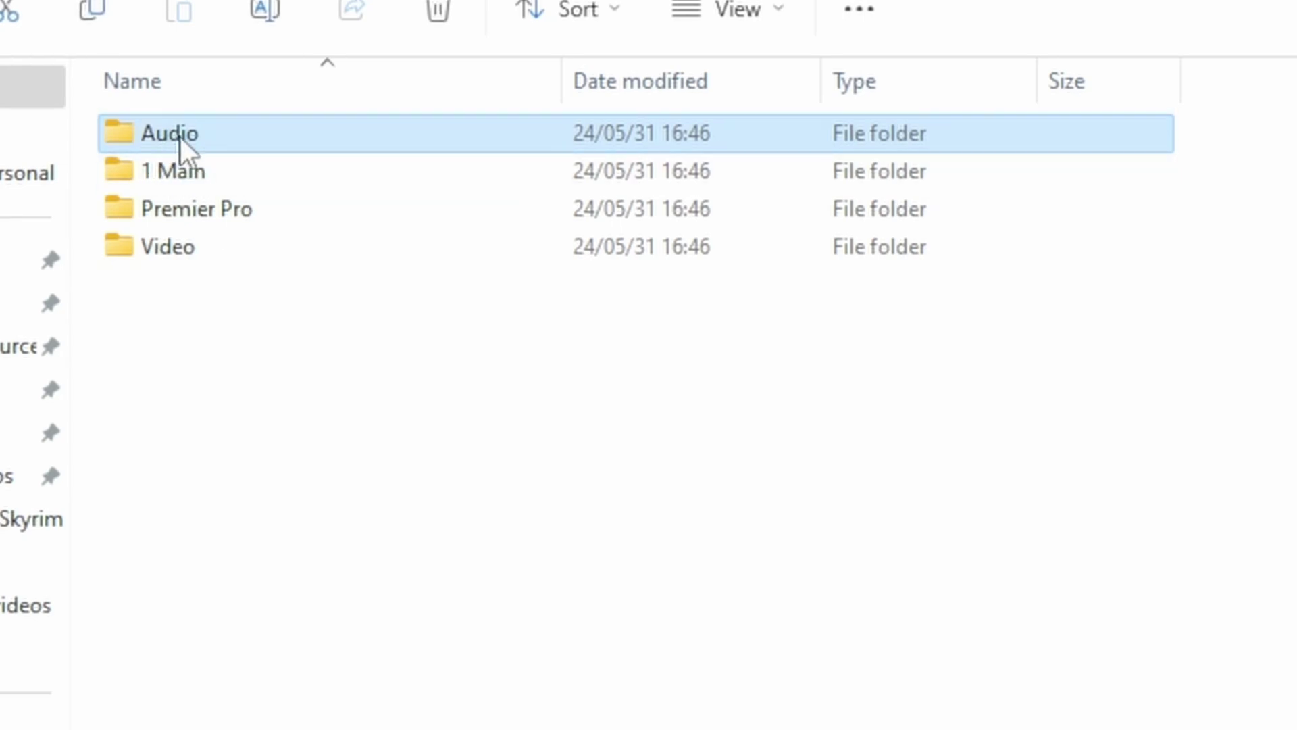
{"action": "key", "text": "F2"}
{"action": "key", "text": "Home"}
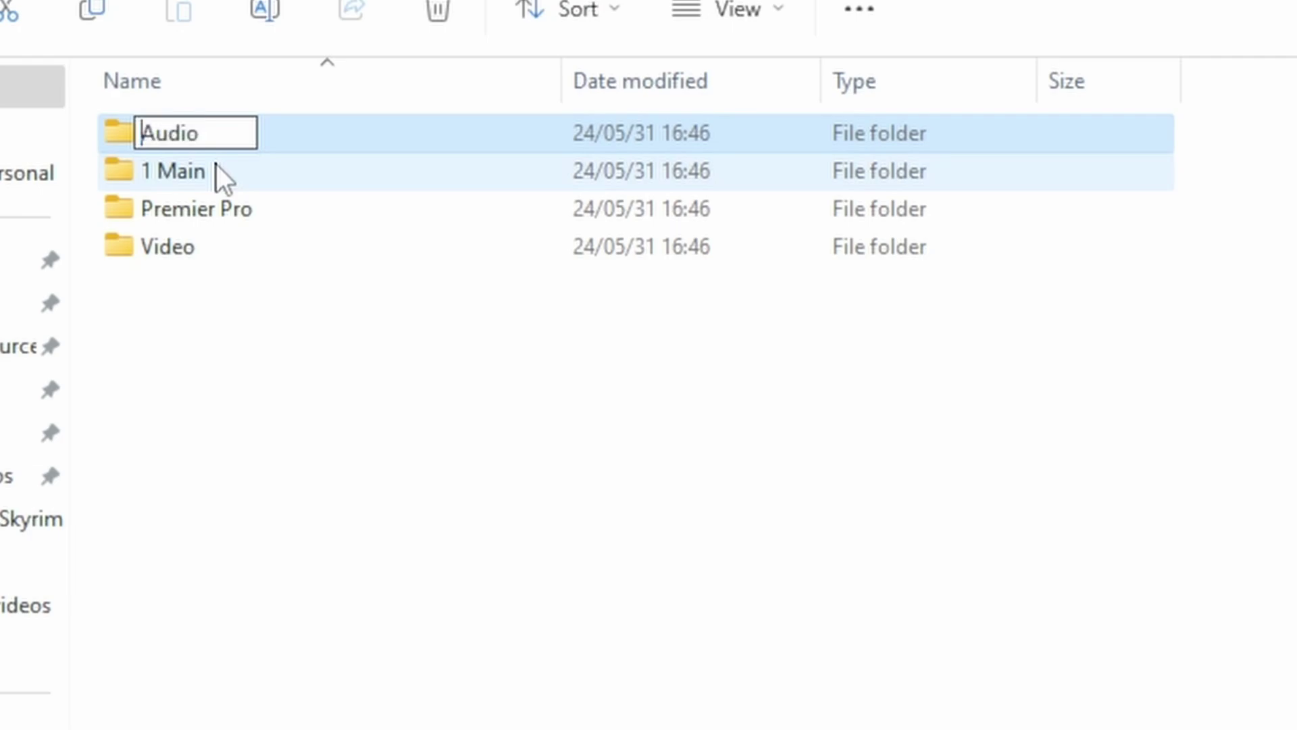
{"action": "type", "text": "2"}
{"action": "key", "text": "Return"}
Rename Premier Pro to '3 Premier Pro' and Video to '4 Video'
{"action": "left_click", "coordinate": [190, 209]}
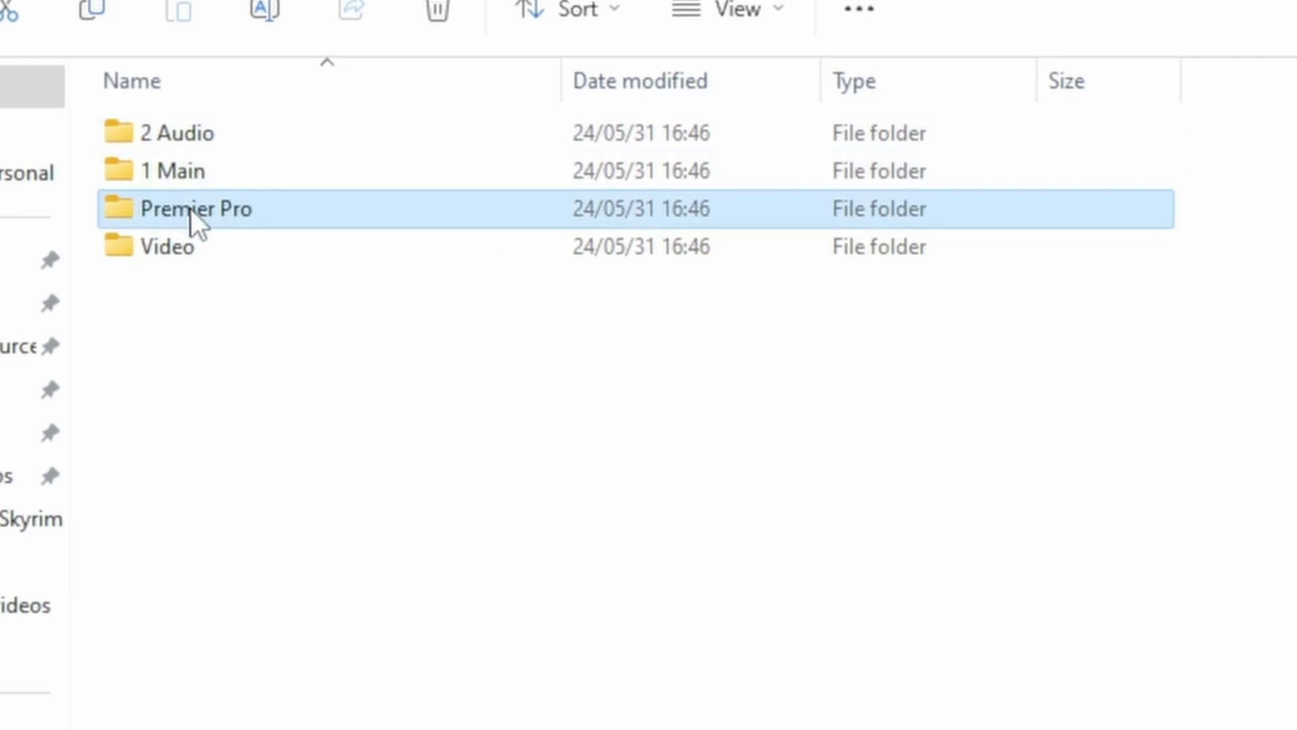
{"action": "key", "text": "F2"}
{"action": "key", "text": "Home"}
{"action": "type", "text": "3"}
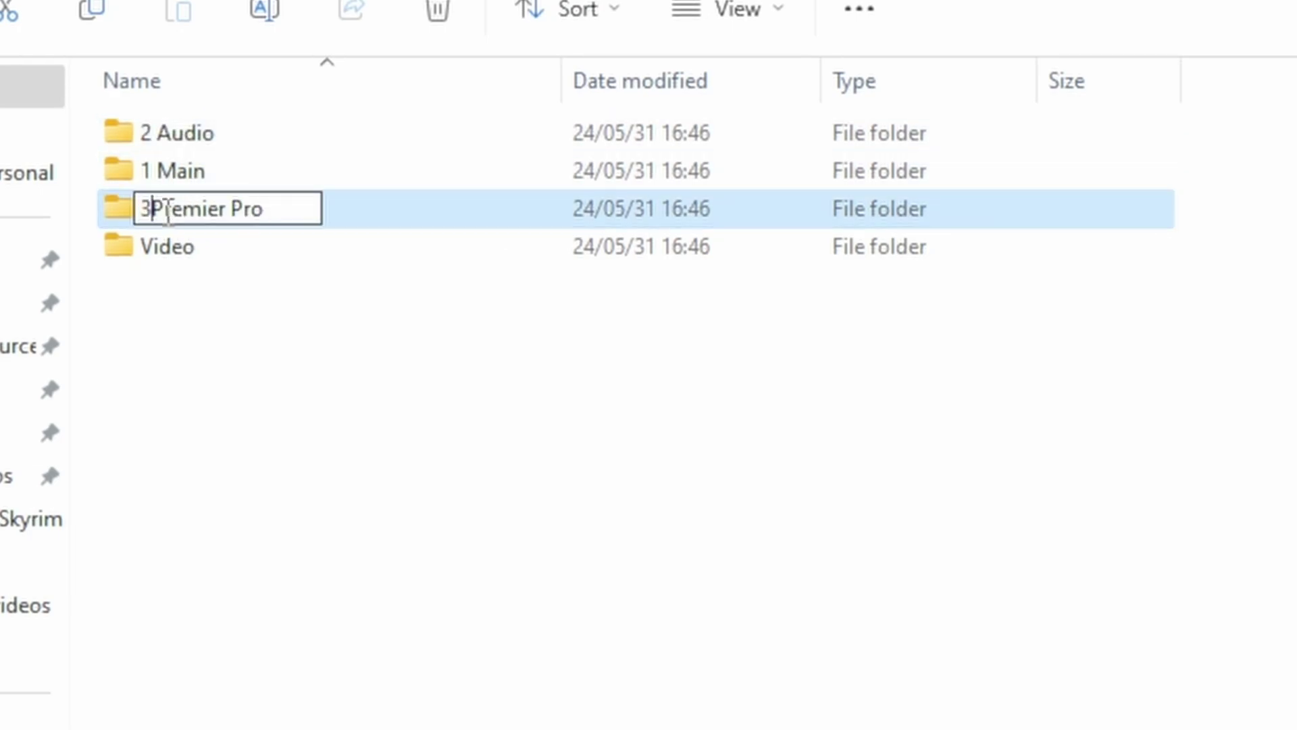
{"action": "key", "text": "Return"}
{"action": "left_click", "coordinate": [185, 277]}
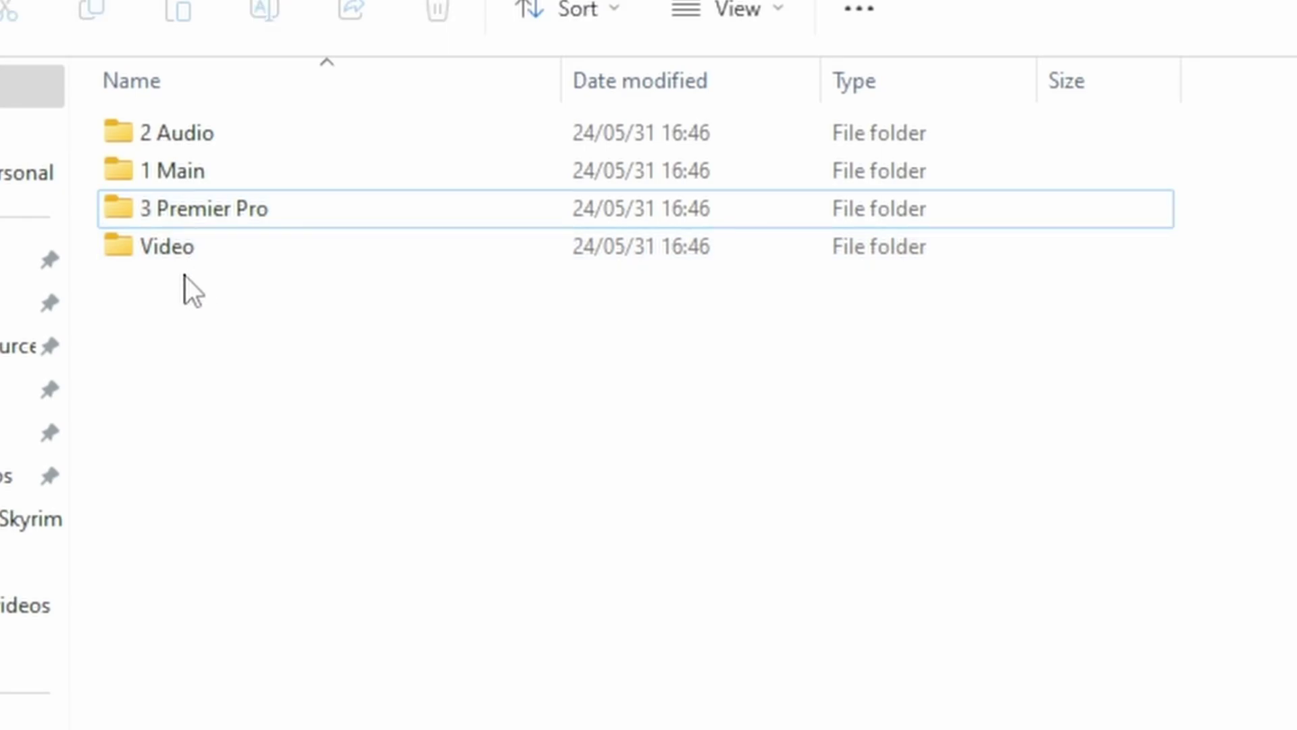
{"action": "left_click", "coordinate": [193, 249]}
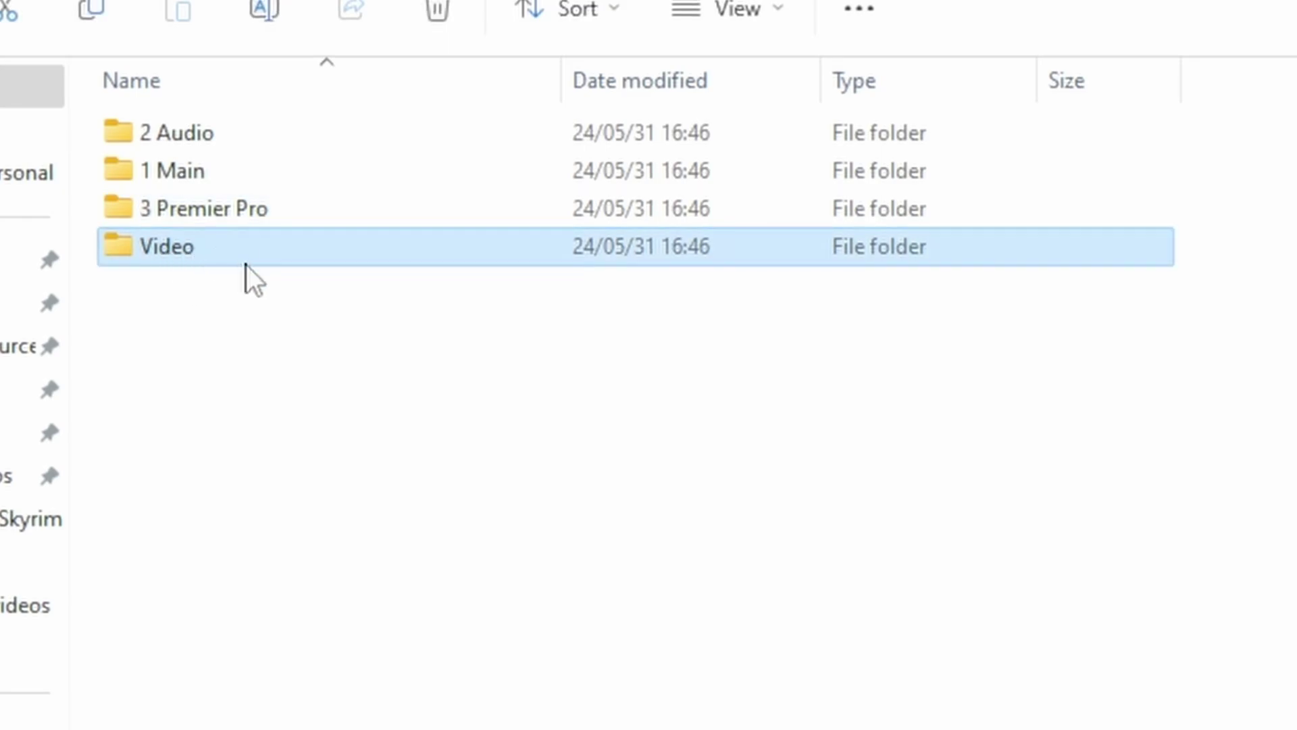
{"action": "key", "text": "F2"}
{"action": "key", "text": "Home"}
{"action": "type", "text": "4"}
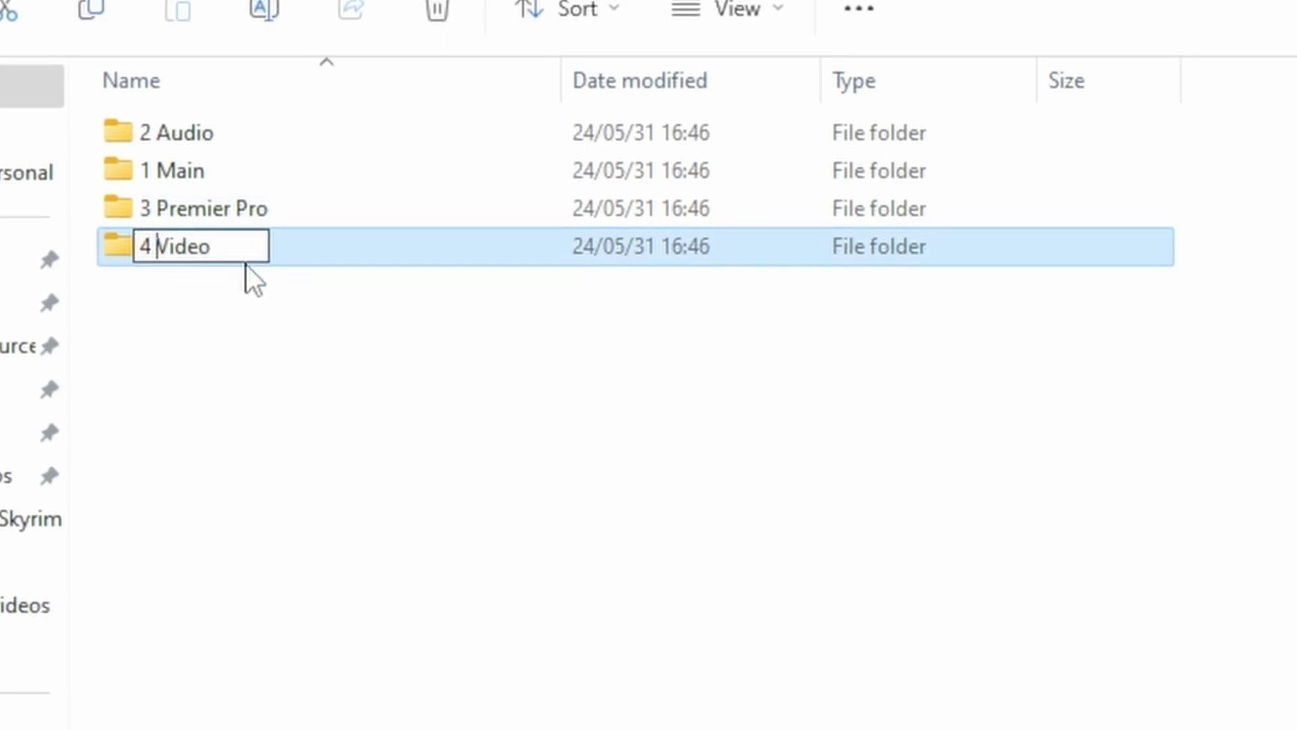
{"action": "key", "text": "Return"}
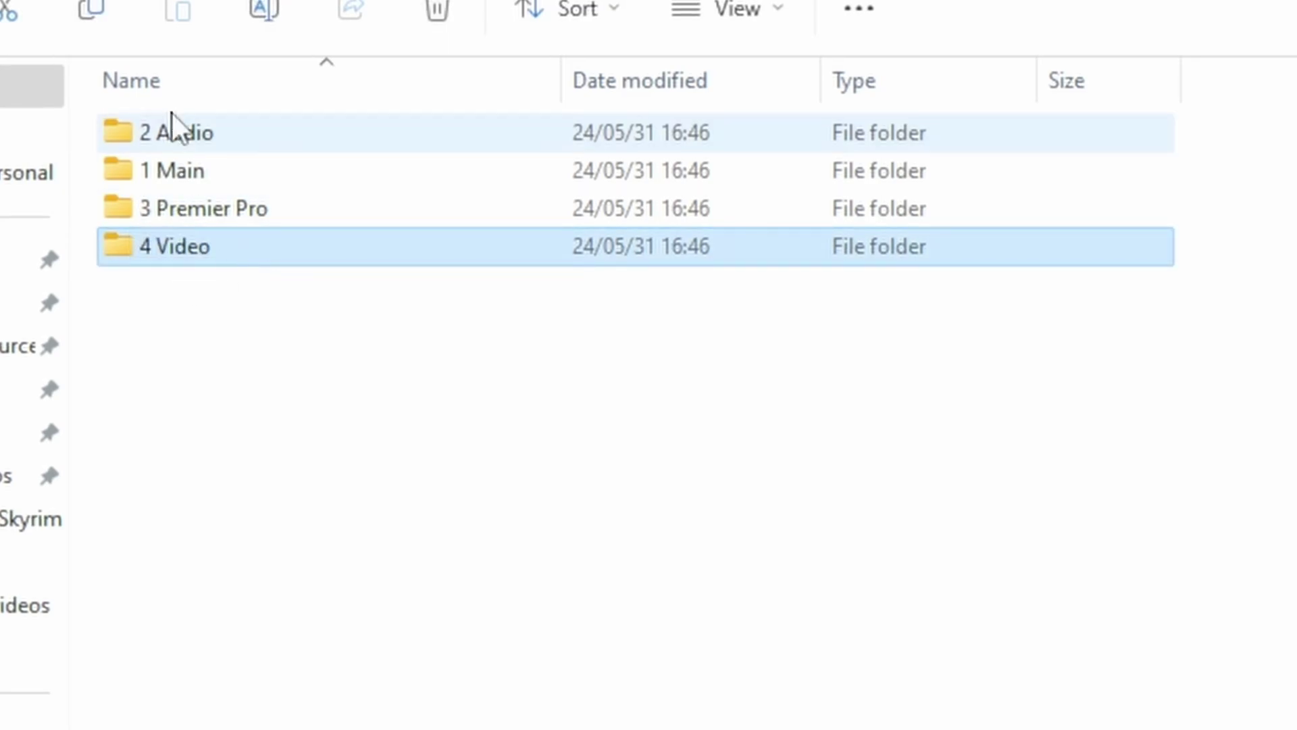
Sort the folders by name in ascending order
{"action": "left_click", "coordinate": [209, 96]}
{"action": "left_click", "coordinate": [246, 92]}
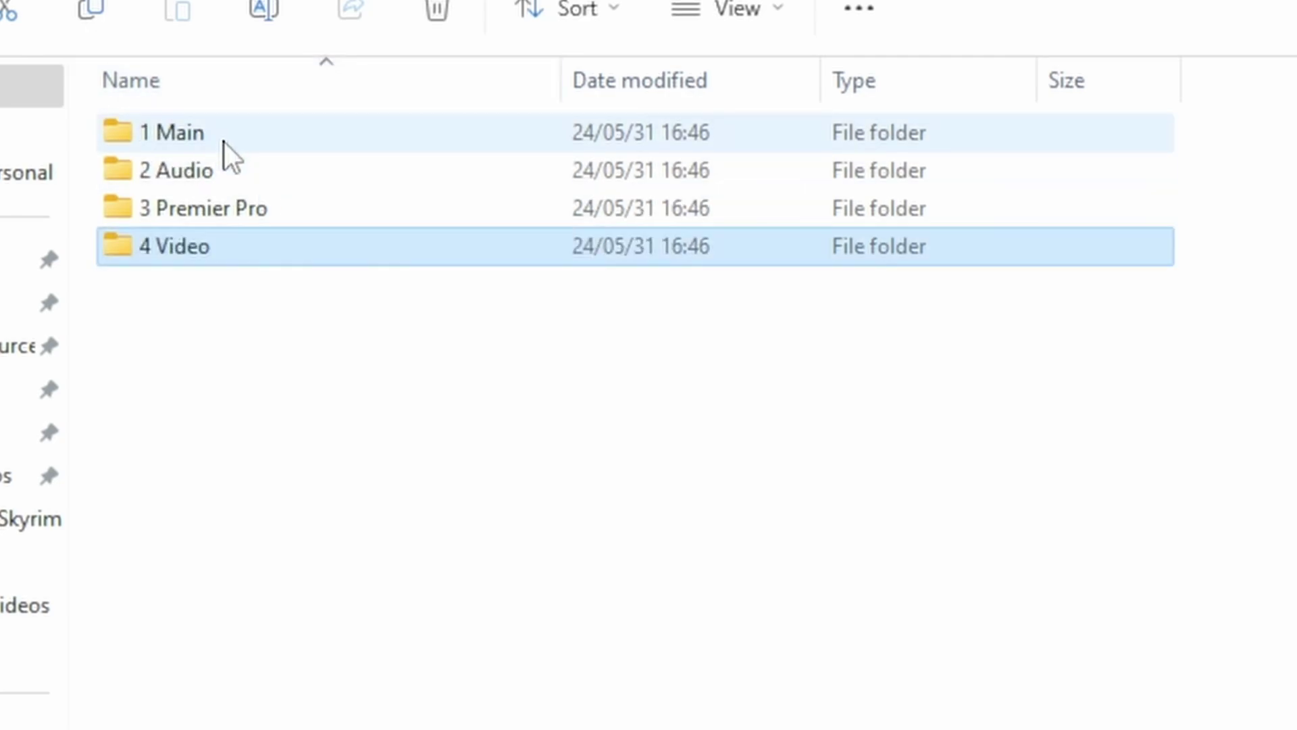
{"action": "left_click_drag", "start_coordinate": [250, 301], "coordinate": [247, 141]}
{"action": "left_click", "coordinate": [262, 342]}
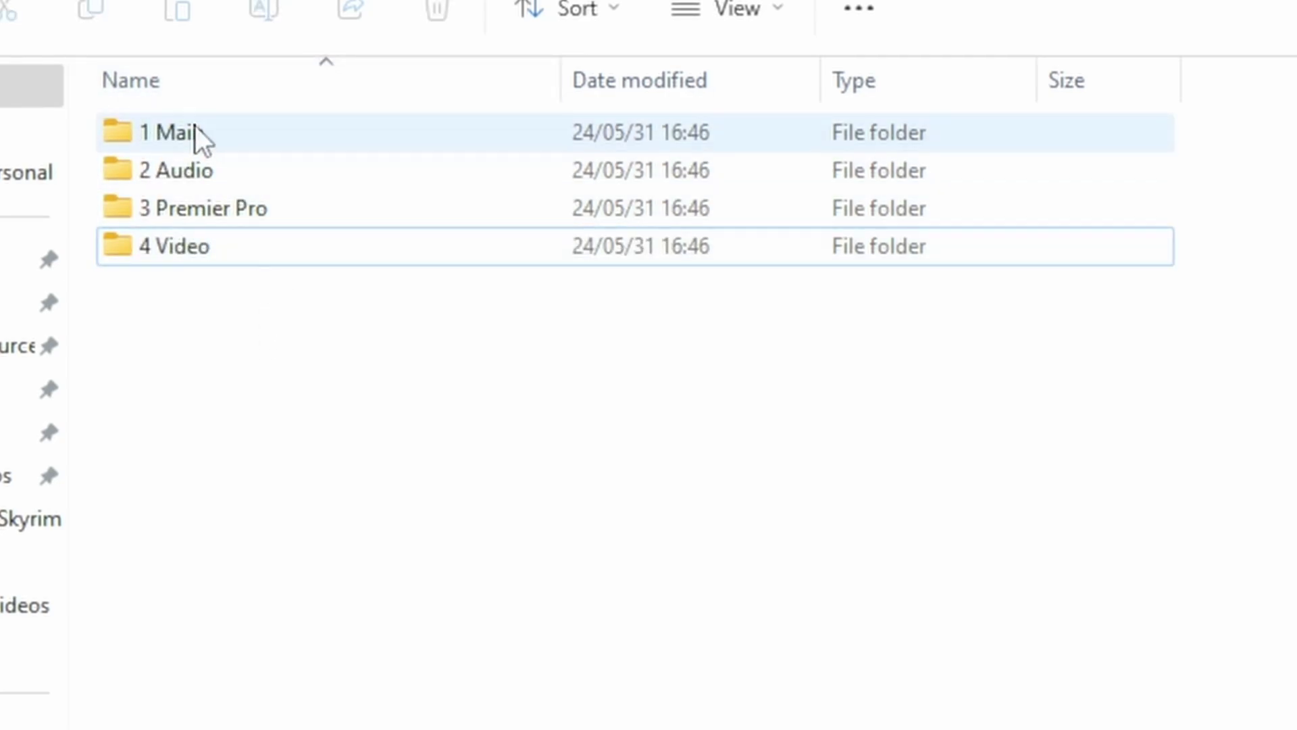
Create a new folder named '5 Scripts'
{"action": "right_click", "coordinate": [317, 456]}
{"action": "mouse_move", "coordinate": [405, 724]}
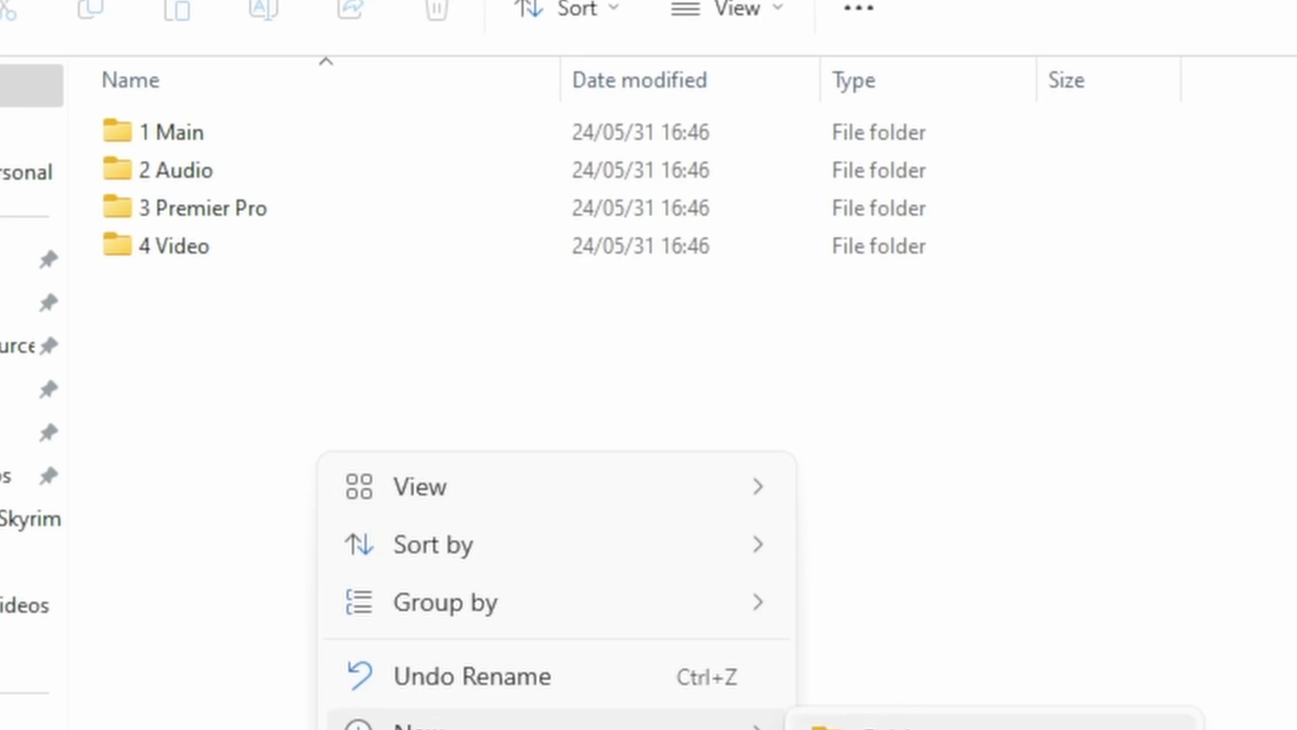
{"action": "left_click", "coordinate": [878, 726]}
{"action": "type", "text": "5 "}
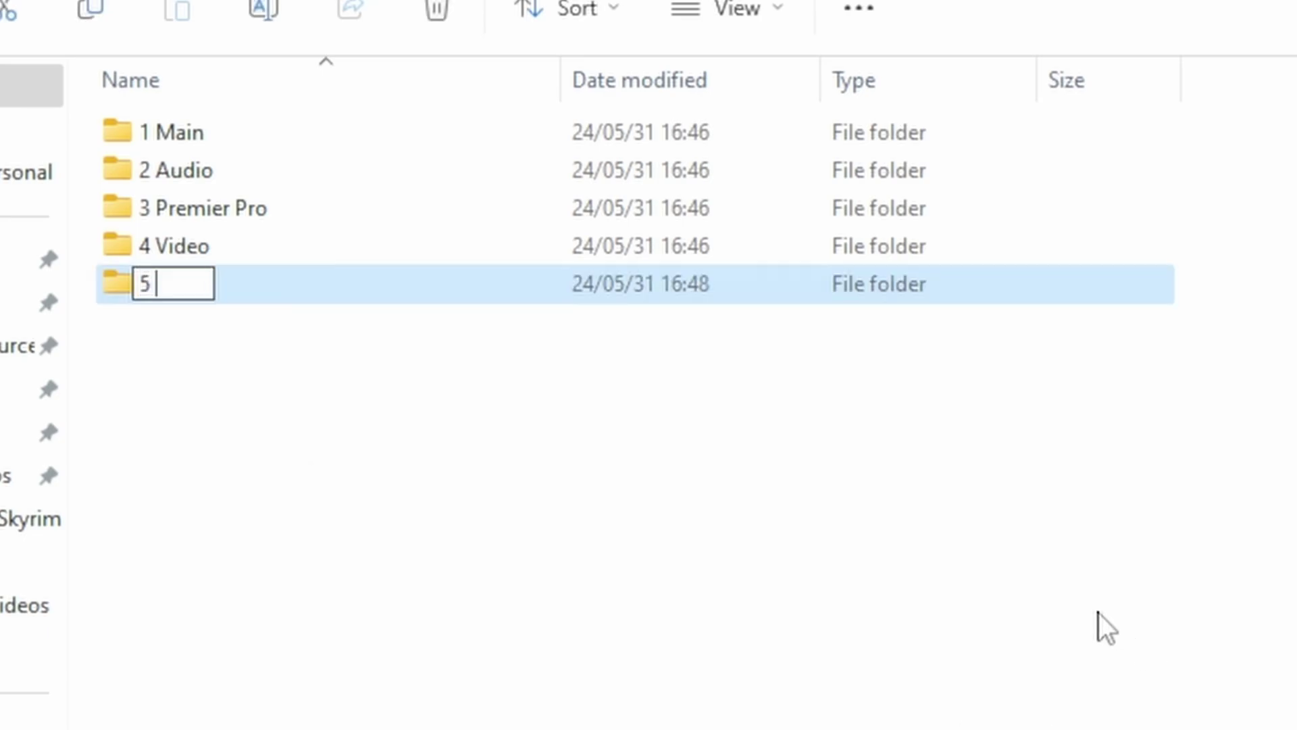
{"action": "type", "text": "Scripts"}
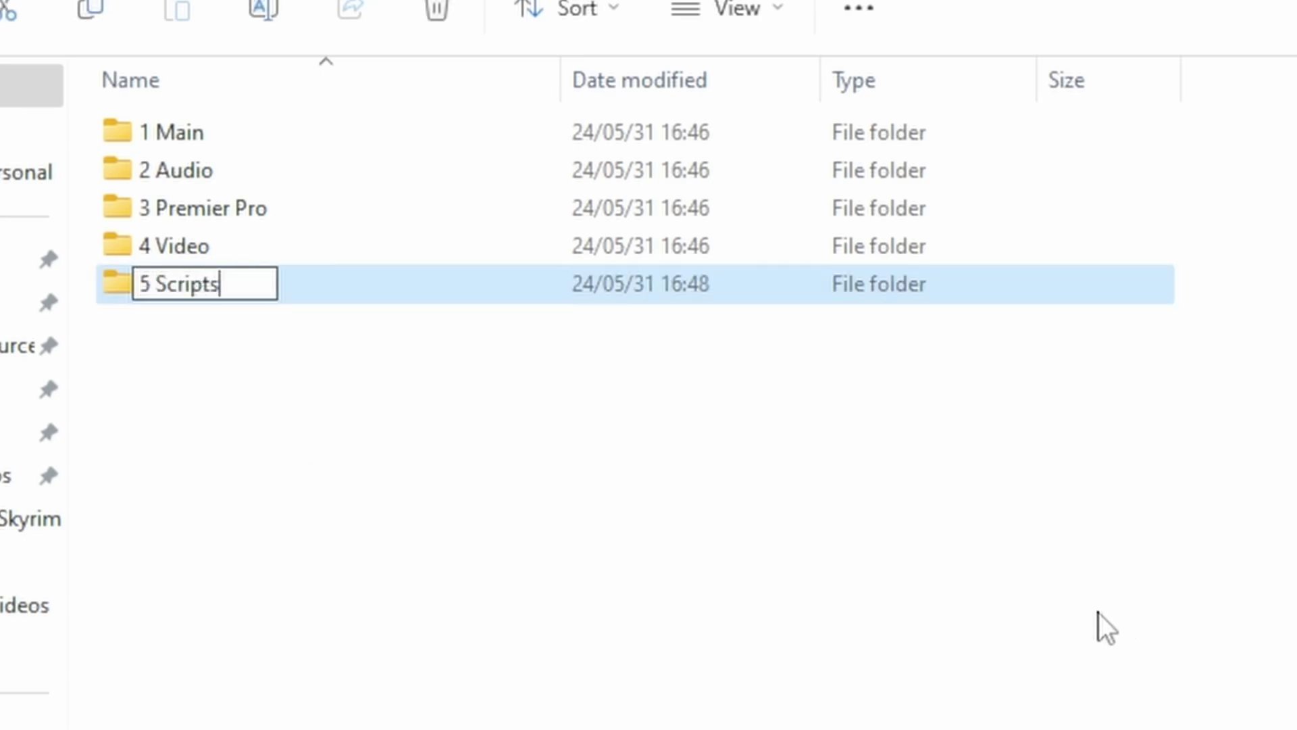
{"action": "key", "text": "Return"}
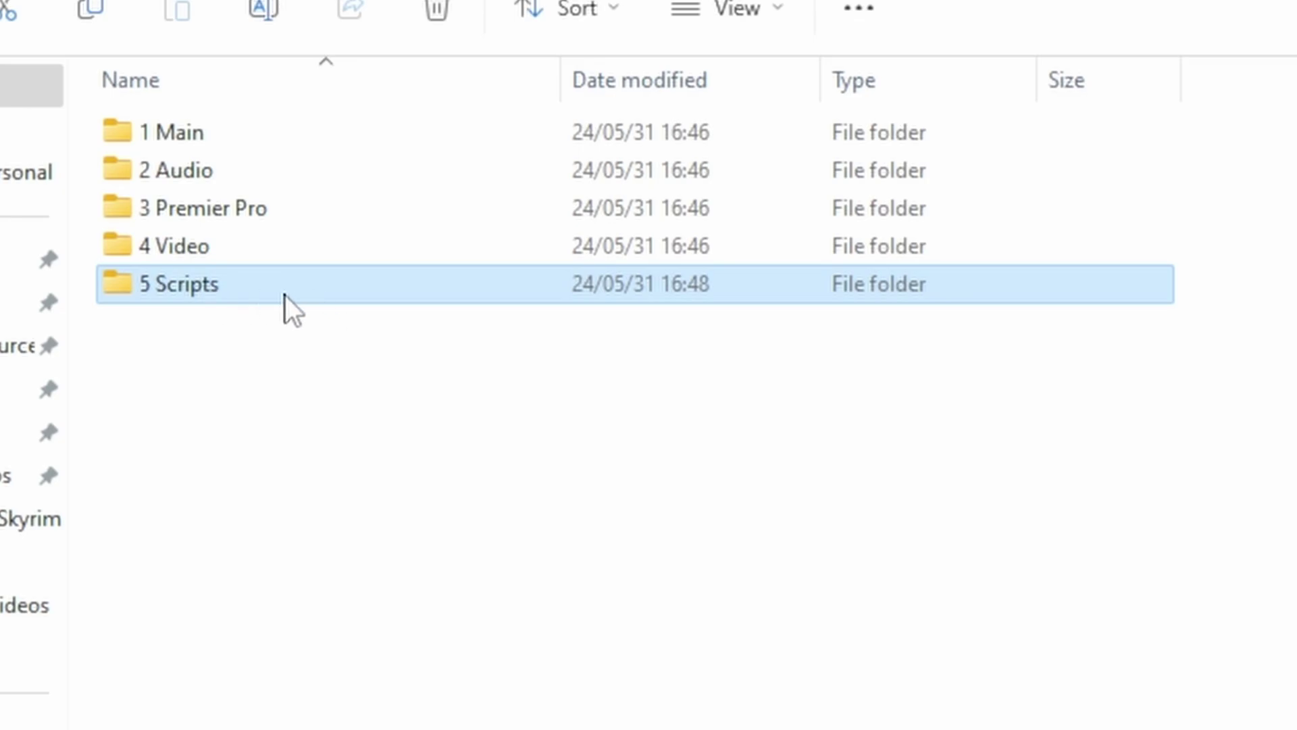
Rename '5 Scripts' to '5 Documents'
{"action": "key", "text": "F2"}
{"action": "key", "text": "End"}
{"action": "key", "text": "BackSpace"}
{"action": "key", "text": "BackSpace"}
{"action": "key", "text": "BackSpace"}
{"action": "key", "text": "BackSpace"}
{"action": "key", "text": "BackSpace"}
{"action": "key", "text": "BackSpace"}
{"action": "key", "text": "BackSpace"}
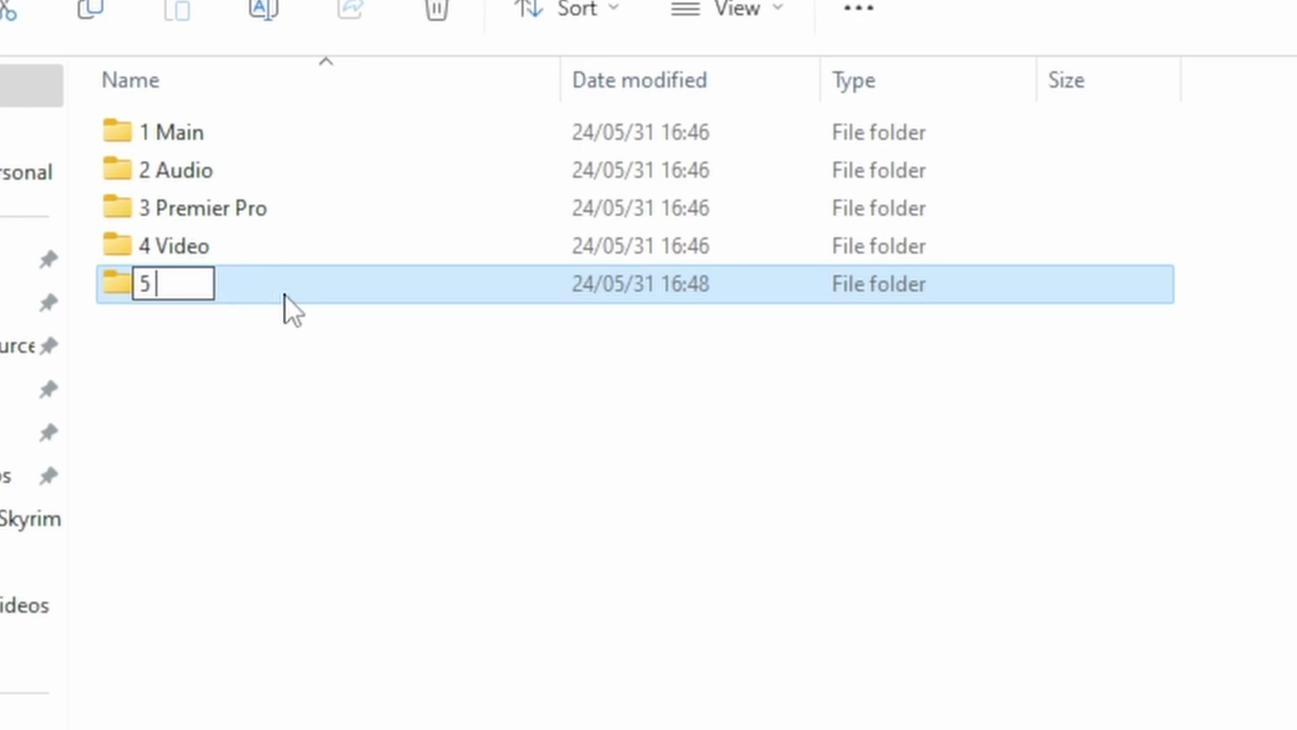
{"action": "type", "text": "Documenta"}
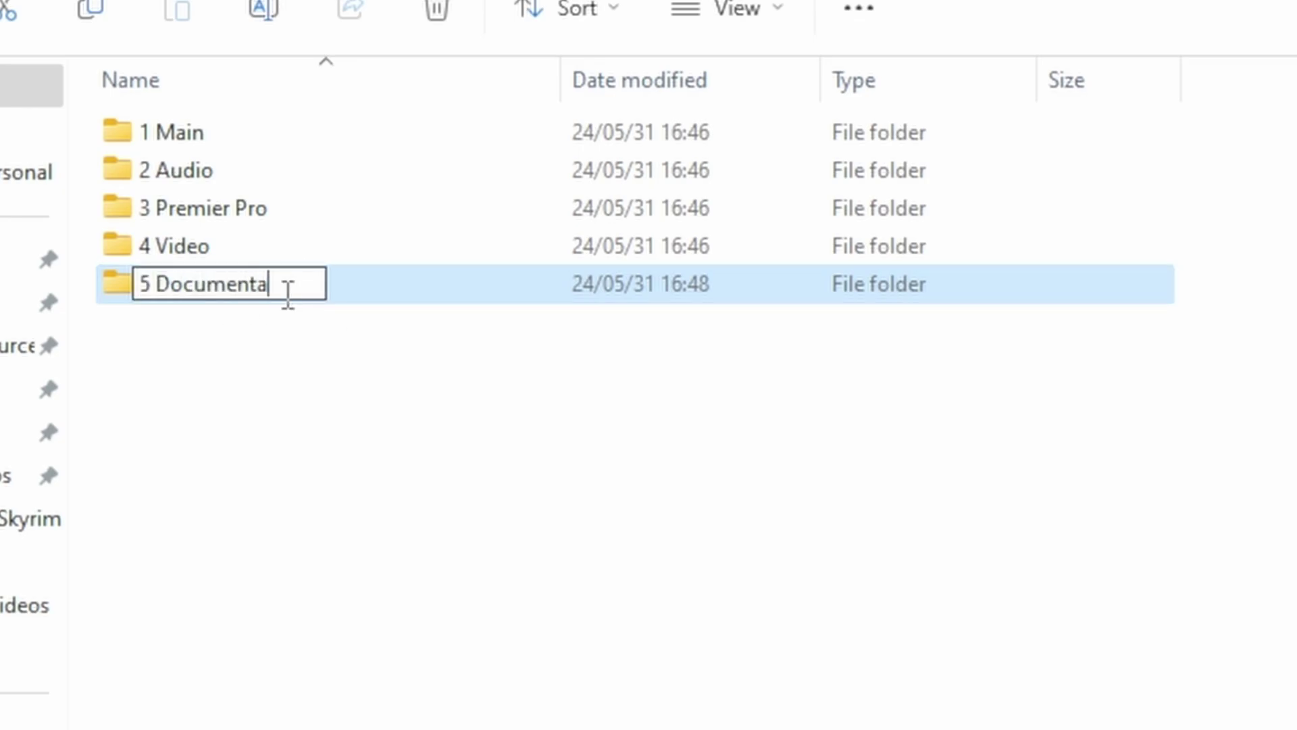
{"action": "type", "text": "tio"}
{"action": "key", "text": "BackSpace"}
{"action": "key", "text": "BackSpace"}
{"action": "key", "text": "BackSpace"}
{"action": "key", "text": "BackSpace"}
{"action": "type", "text": "s"}
{"action": "left_click", "coordinate": [252, 400]}
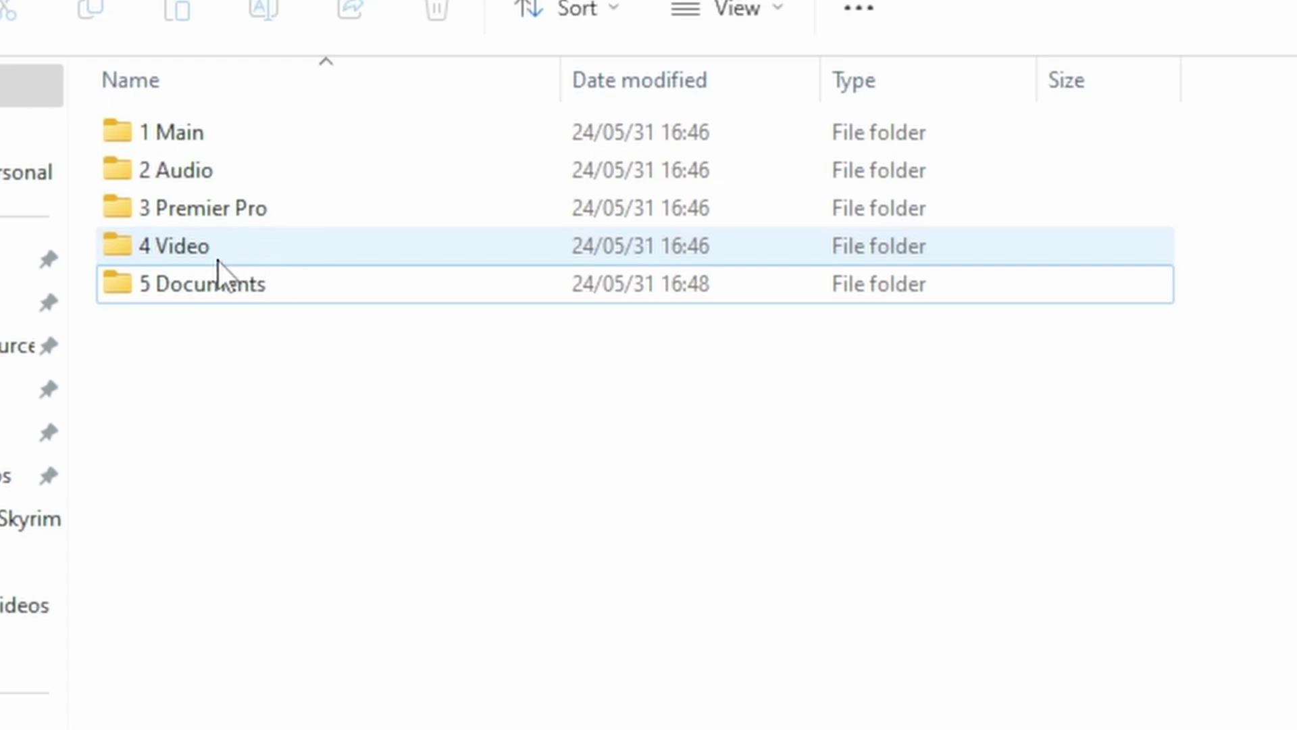
{"action": "left_click", "coordinate": [270, 248]}
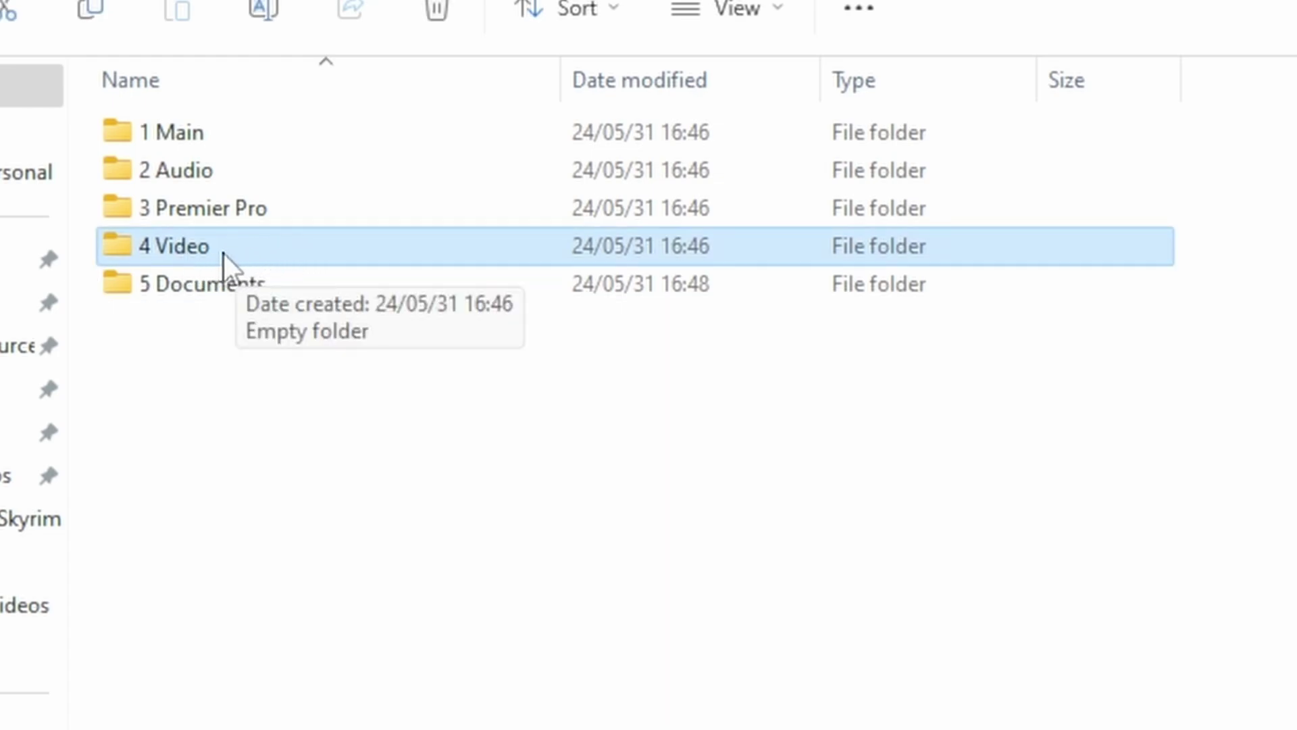
{"action": "left_click", "coordinate": [231, 169]}
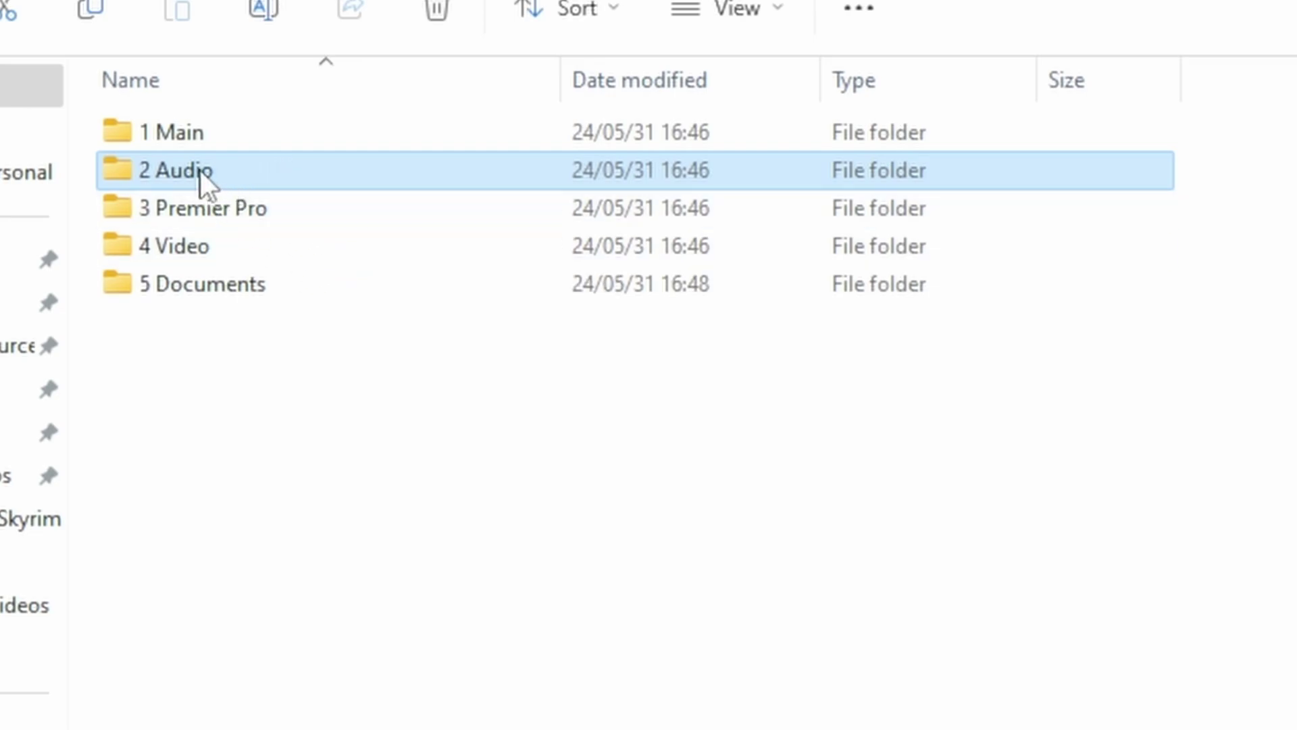
Create a '3 Assets' folder, move 2 Audio and 4 Video into it, and open it
{"action": "right_click", "coordinate": [284, 440]}
{"action": "mouse_move", "coordinate": [556, 721]}
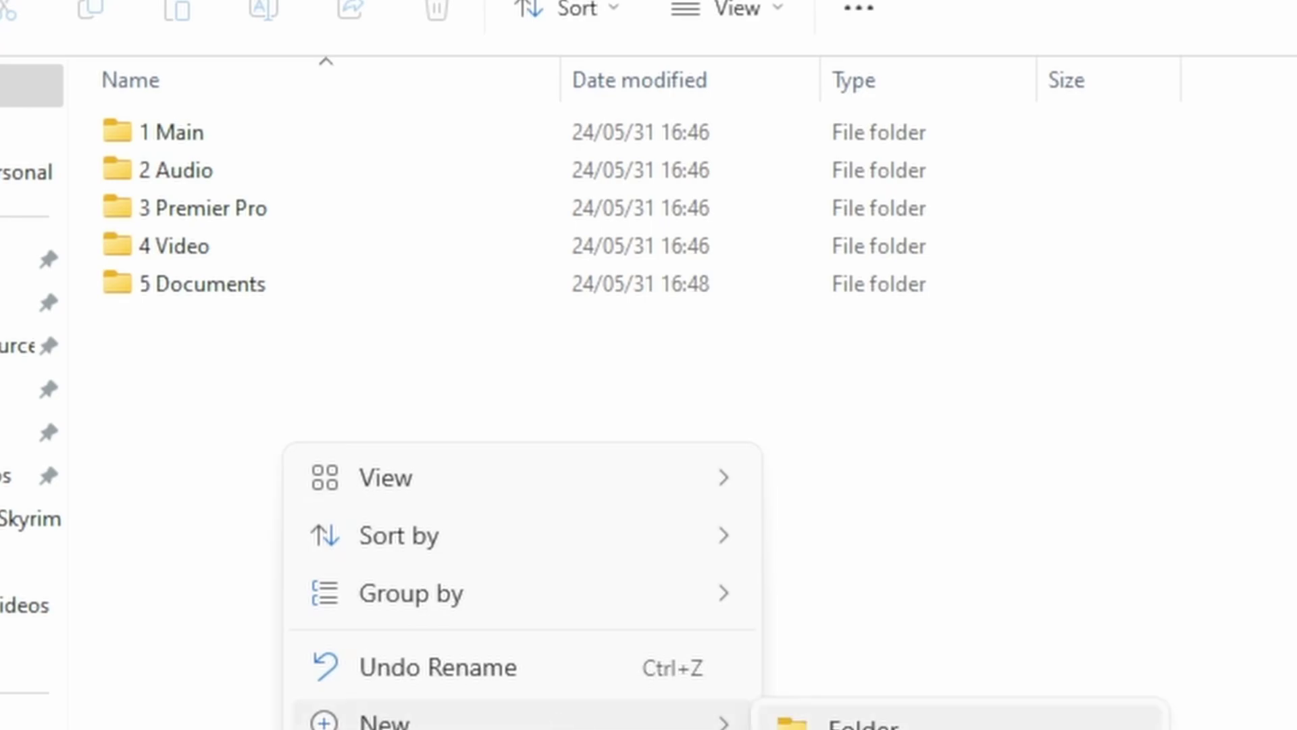
{"action": "left_click", "coordinate": [862, 722]}
{"action": "type", "text": "3 Assets"}
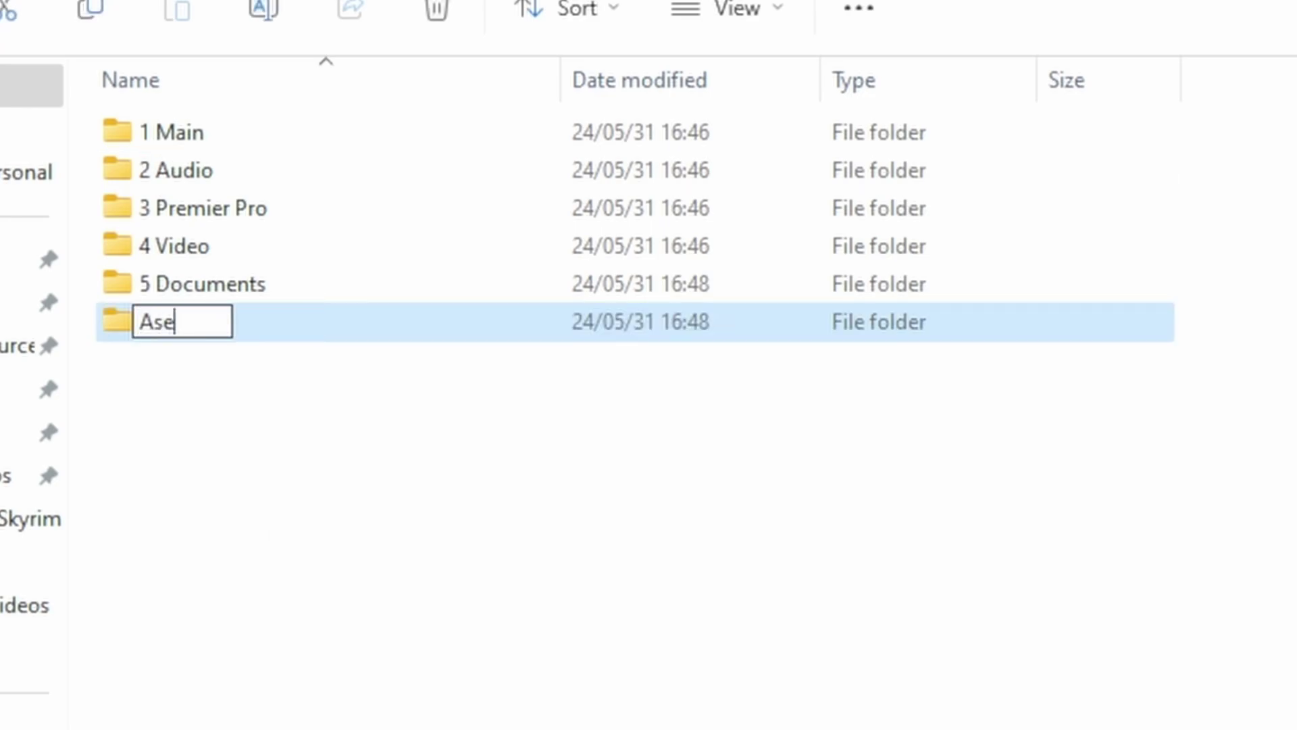
{"action": "key", "text": "Return"}
{"action": "left_click_drag", "start_coordinate": [196, 170], "coordinate": [223, 174]}
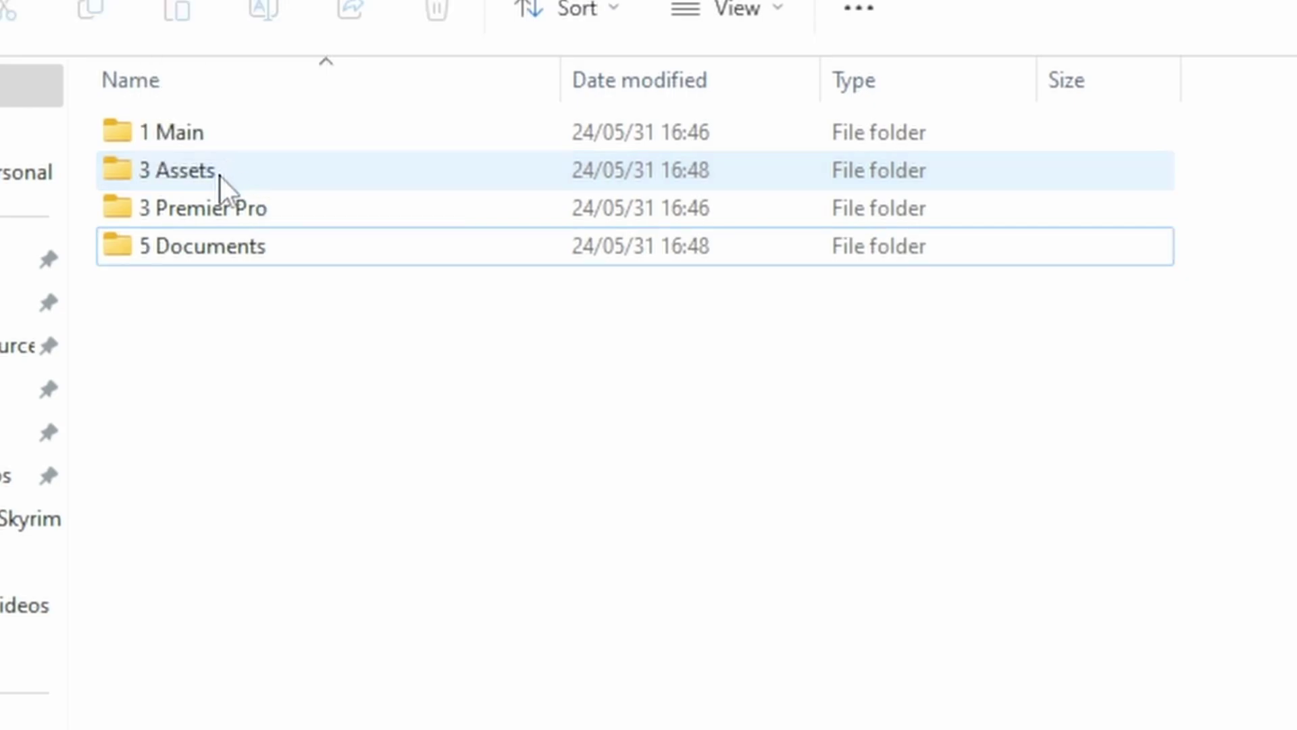
{"action": "double_click", "coordinate": [220, 176]}
Strip the number prefixes so the subfolders read 'Audio' and 'Video', then return to the project folder
{"action": "left_click", "coordinate": [160, 169]}
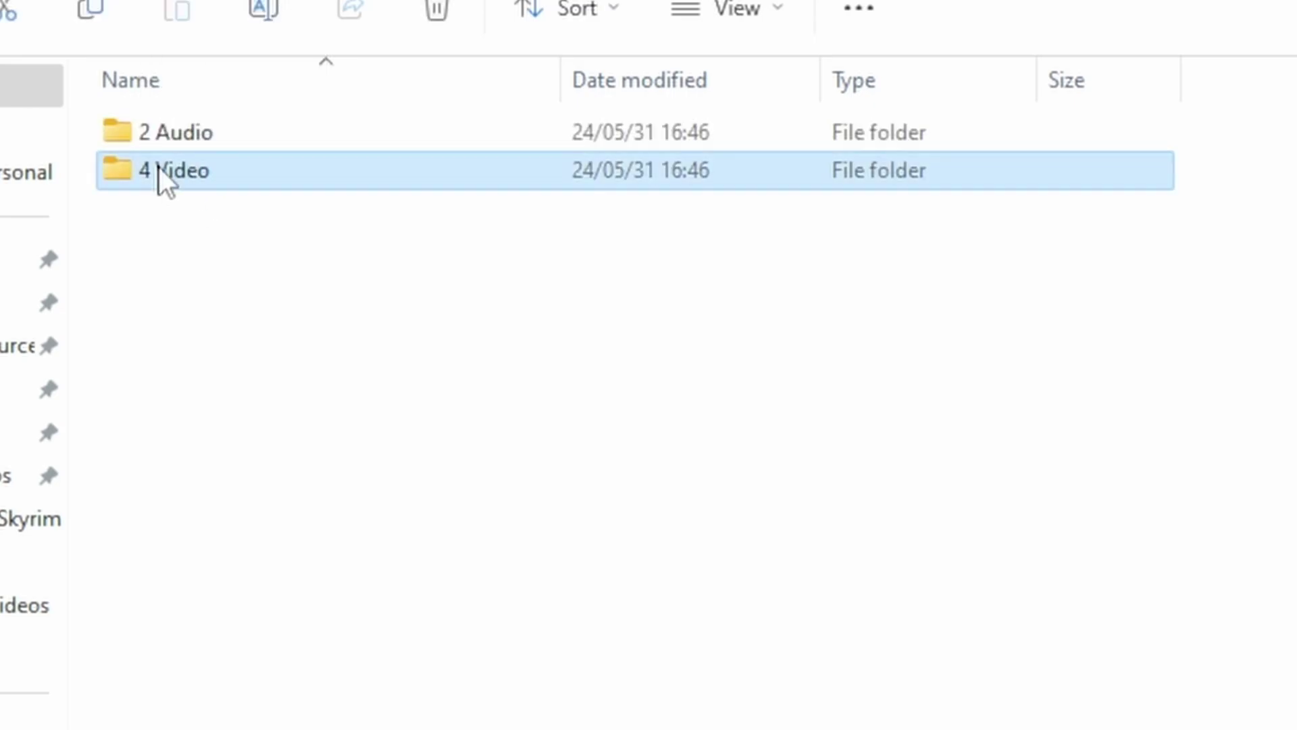
{"action": "left_click", "coordinate": [156, 134]}
{"action": "left_click", "coordinate": [208, 124]}
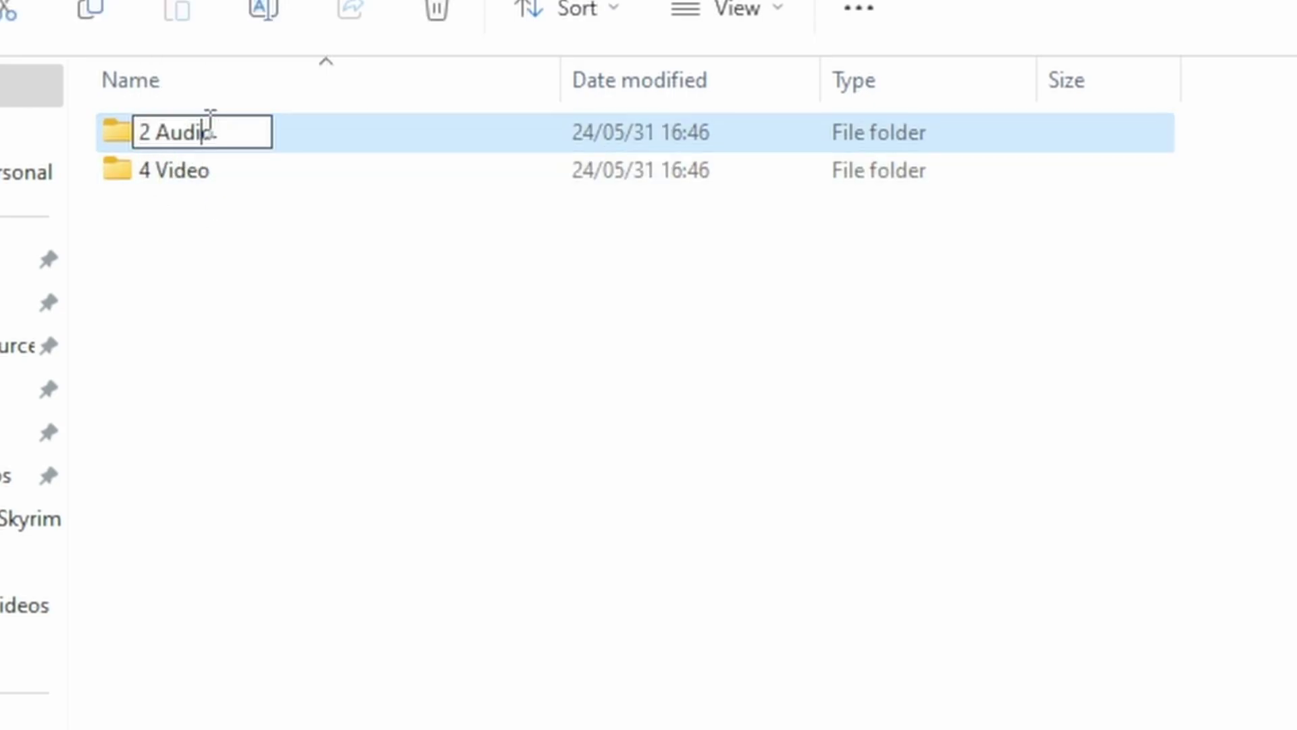
{"action": "key", "text": "ctrl+Left"}
{"action": "key", "text": "BackSpace"}
{"action": "key", "text": "BackSpace"}
{"action": "key", "text": "Return"}
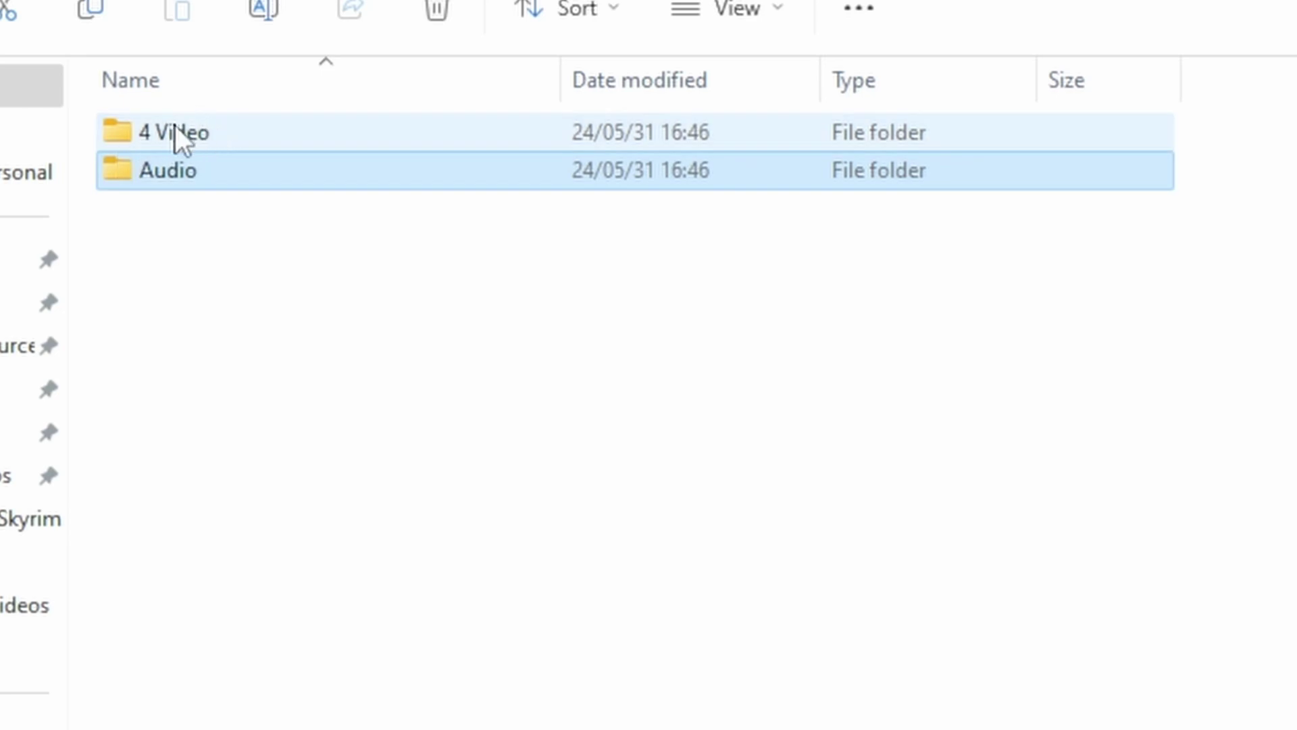
{"action": "left_click", "coordinate": [159, 128]}
{"action": "left_click", "coordinate": [159, 129]}
{"action": "key", "text": "ctrl+Left"}
{"action": "key", "text": "BackSpace"}
{"action": "key", "text": "BackSpace"}
{"action": "key", "text": "Return"}
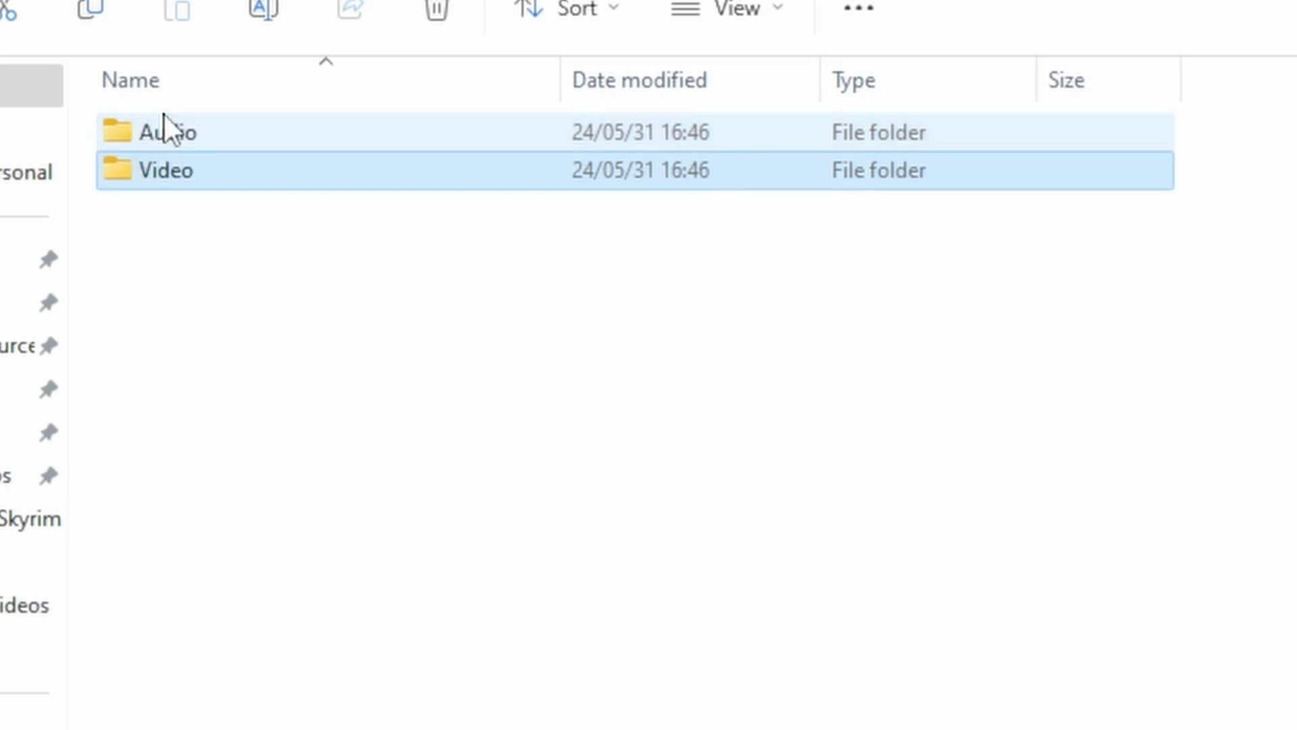
{"action": "key", "text": "alt+Up"}
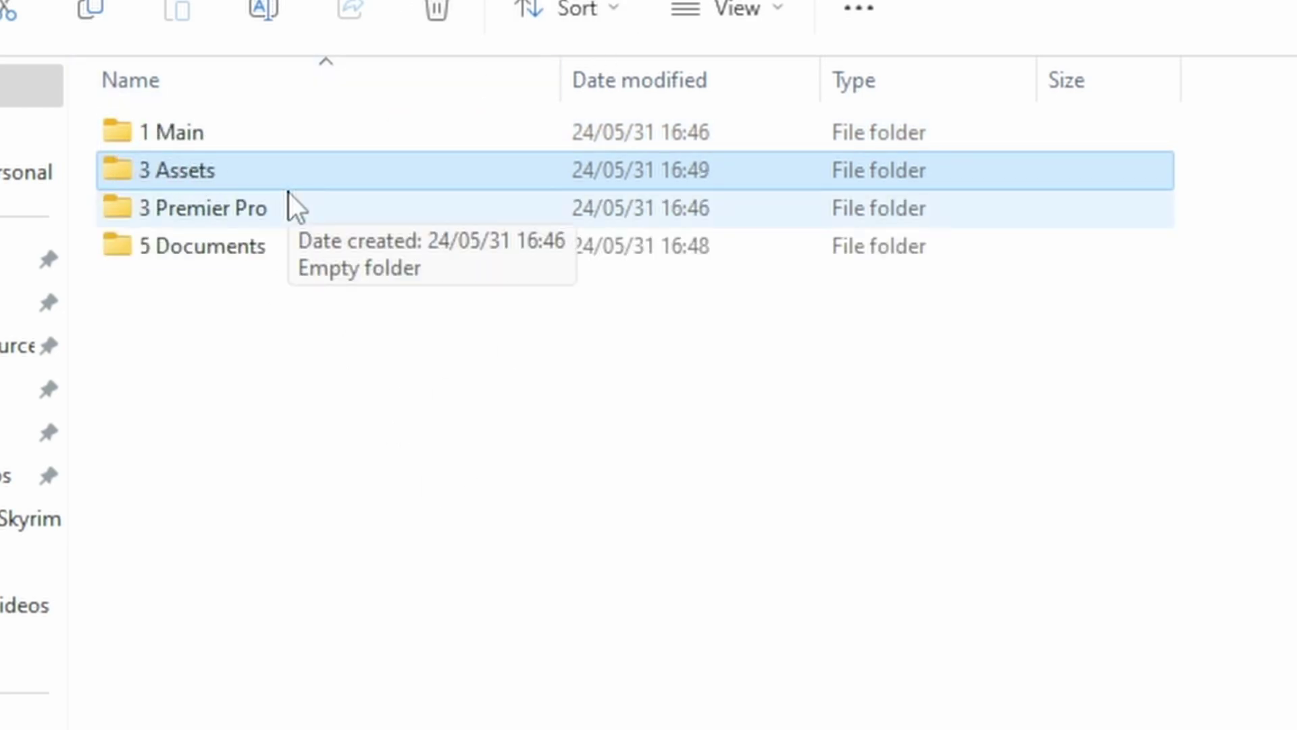
Re-enter the 3 prefix on '3 Assets', leaving its name unchanged
{"action": "key", "text": "F2"}
{"action": "key", "text": "Home"}
{"action": "key", "text": "Right"}
{"action": "key", "text": "BackSpace"}
{"action": "type", "text": "2"}
{"action": "key", "text": "BackSpace"}
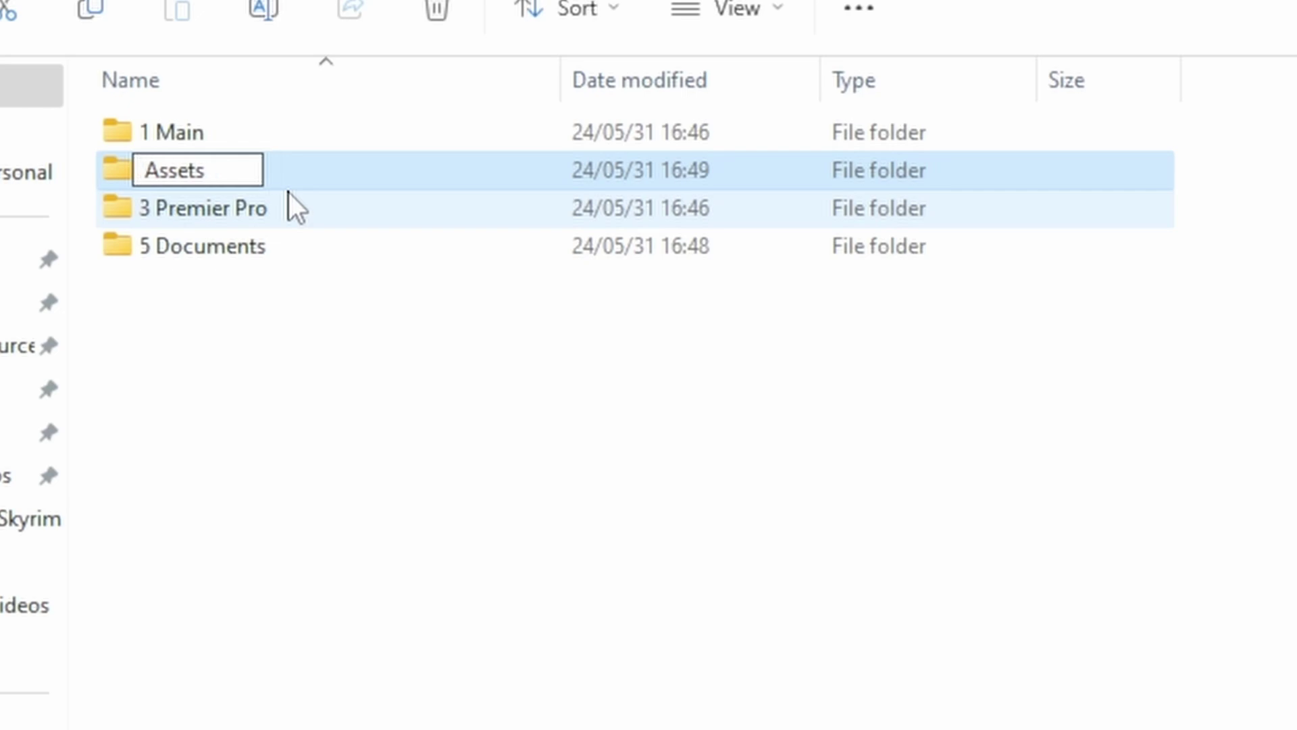
{"action": "type", "text": "3"}
{"action": "key", "text": "Return"}
Rename '3 Premier Pro' to '2 Premier Pro'
{"action": "left_click", "coordinate": [156, 213]}
{"action": "key", "text": "F2"}
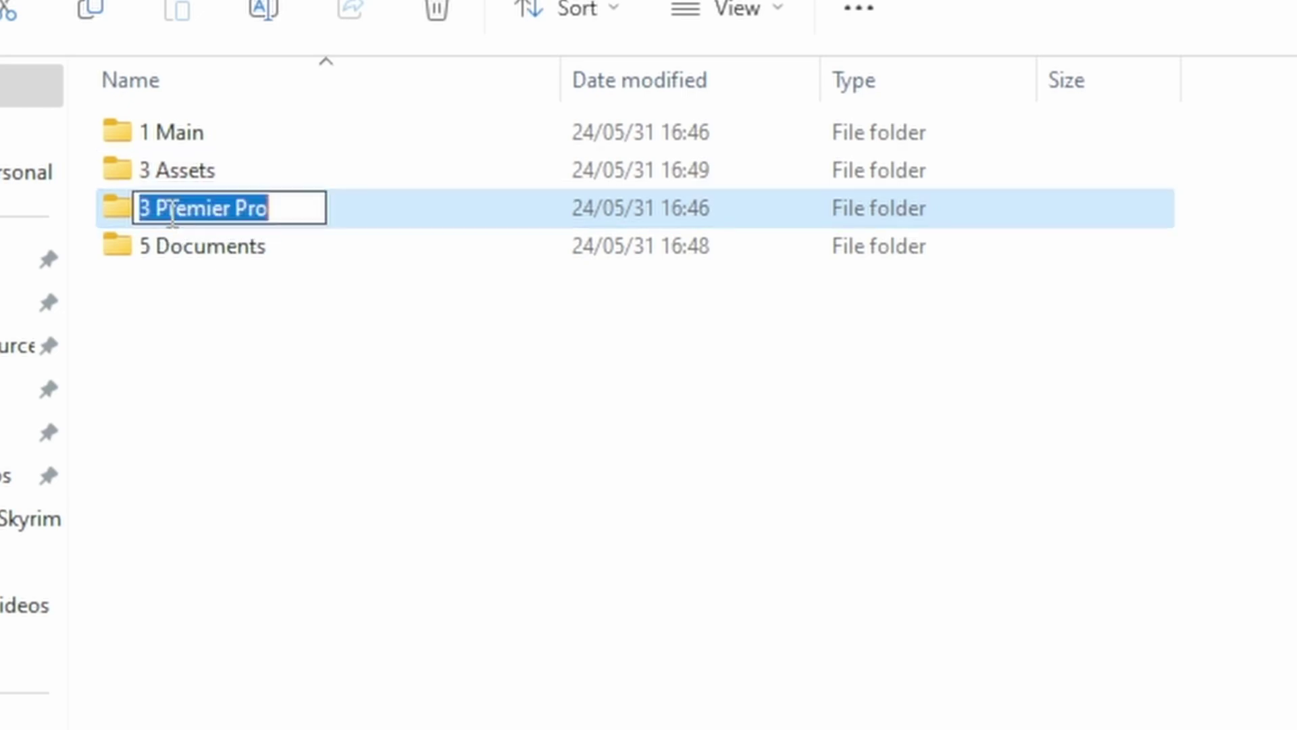
{"action": "key", "text": "Home"}
{"action": "key", "text": "Right"}
{"action": "key", "text": "BackSpace"}
{"action": "type", "text": "2"}
{"action": "key", "text": "Return"}
Rename '5 Documents' to '4 Documents'
{"action": "left_click", "coordinate": [163, 250]}
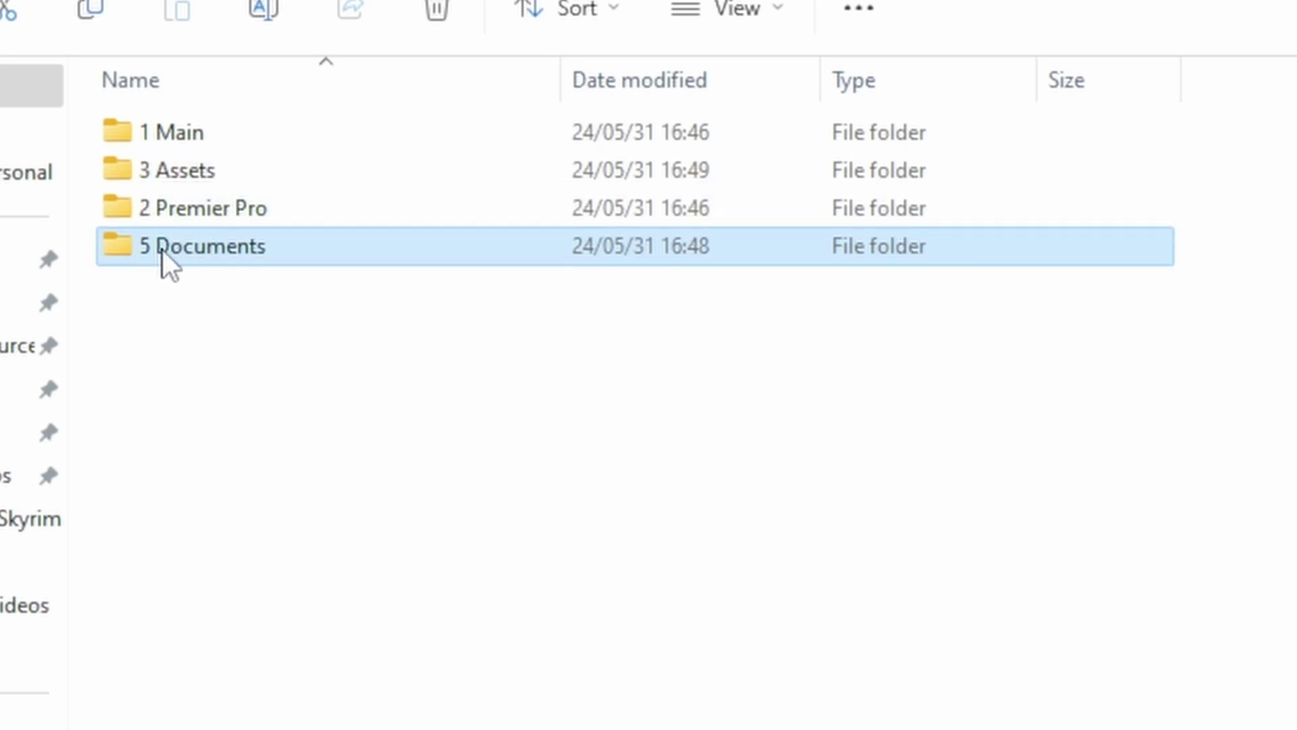
{"action": "key", "text": "F2"}
{"action": "key", "text": "Home"}
{"action": "key", "text": "Right"}
{"action": "key", "text": "BackSpace"}
{"action": "type", "text": "4"}
{"action": "key", "text": "Return"}
{"action": "left_click", "coordinate": [573, 552]}
{"action": "key", "text": "space"}
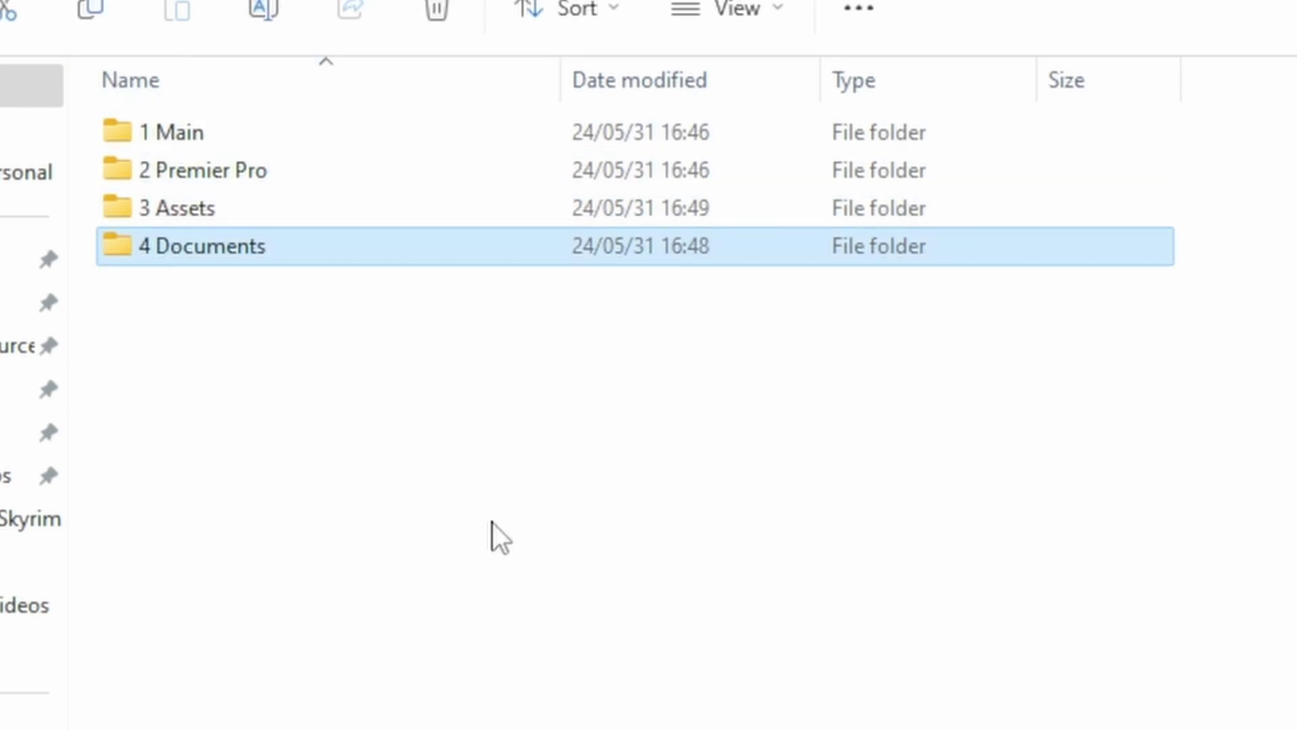
{"action": "left_click", "coordinate": [493, 531]}
{"action": "left_click_drag", "start_coordinate": [272, 521], "coordinate": [285, 162]}
{"action": "left_click", "coordinate": [432, 501]}
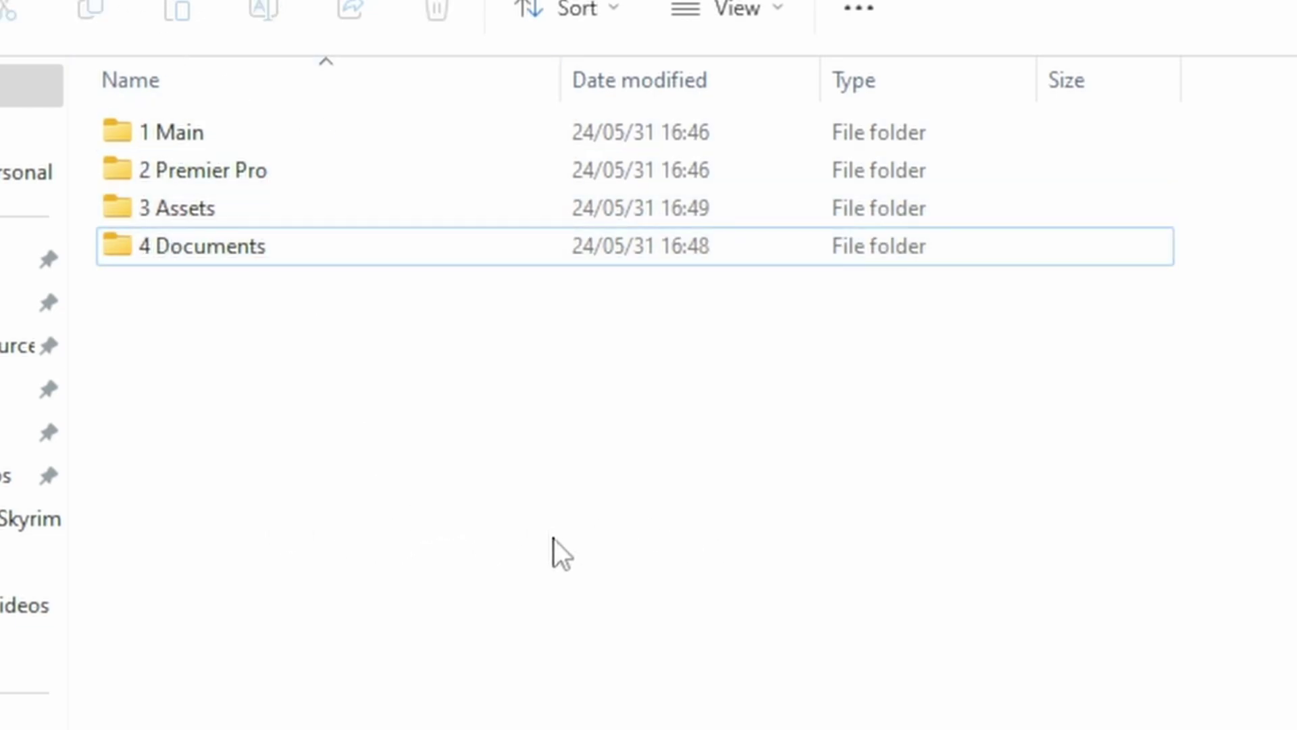